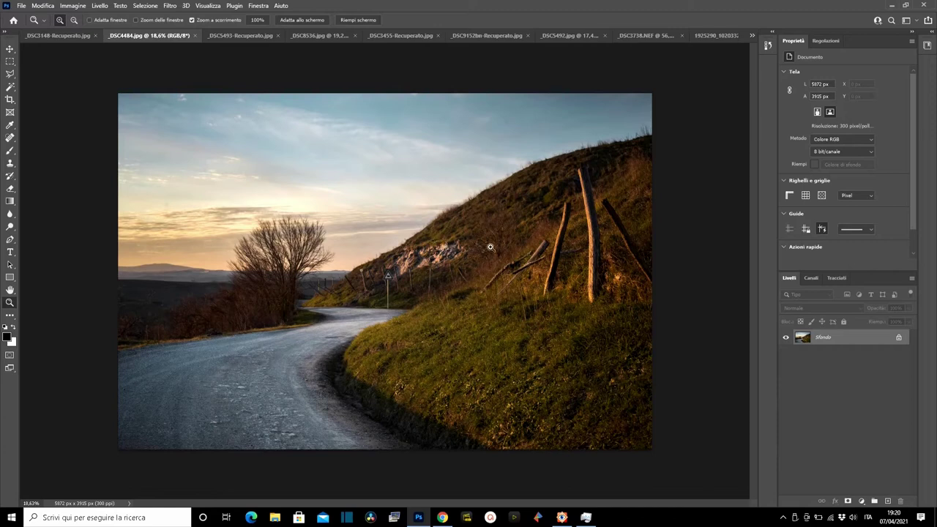
Zoom the road-and-hill photo slightly and open the Modifica (Edit) menu
{"action": "left_click_drag", "start_coordinate": [492, 252], "coordinate": [486, 246]}
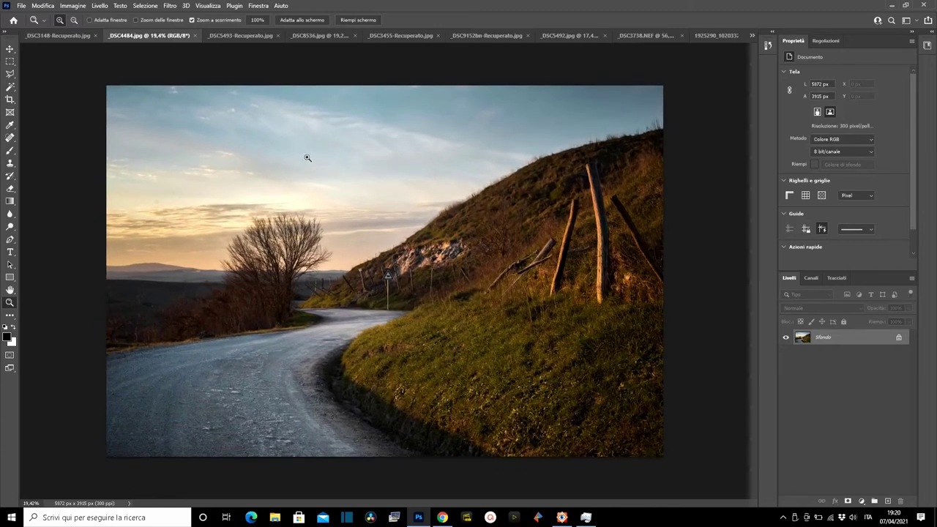
{"action": "left_click", "coordinate": [42, 7]}
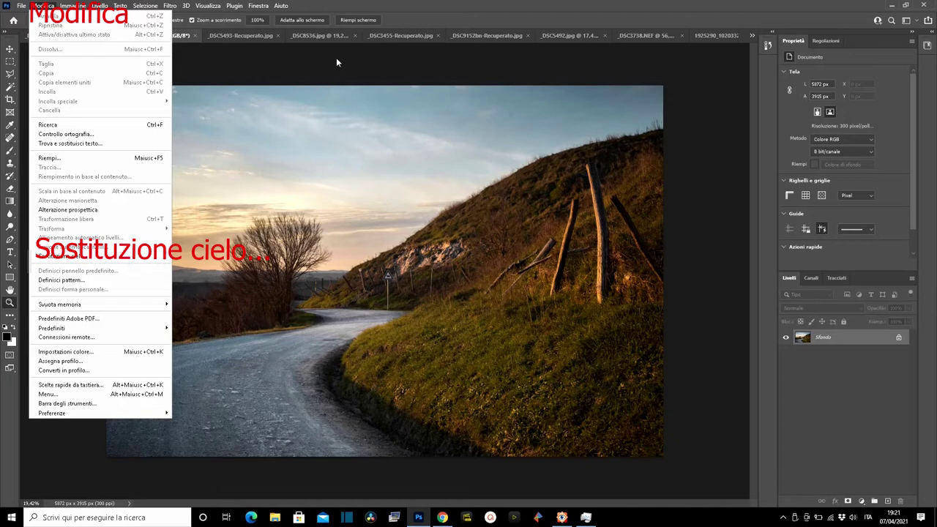
Choose Sostituzione cielo to open Sky Replacement for _DSC4484.jpg
{"action": "left_click", "coordinate": [79, 258]}
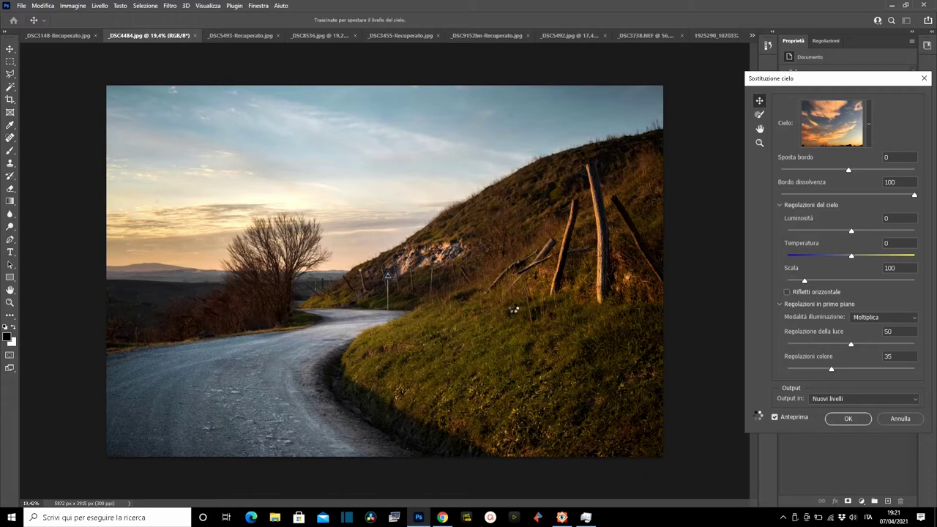
Set foreground lighting to 51, compare the sunset sky with the original, and show sky presets
{"action": "key", "text": "Up"}
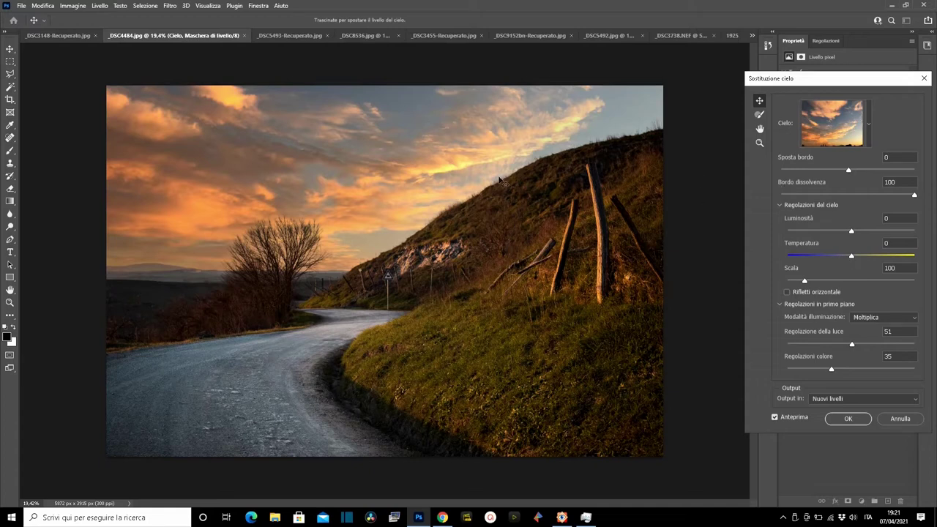
{"action": "left_click", "coordinate": [774, 418]}
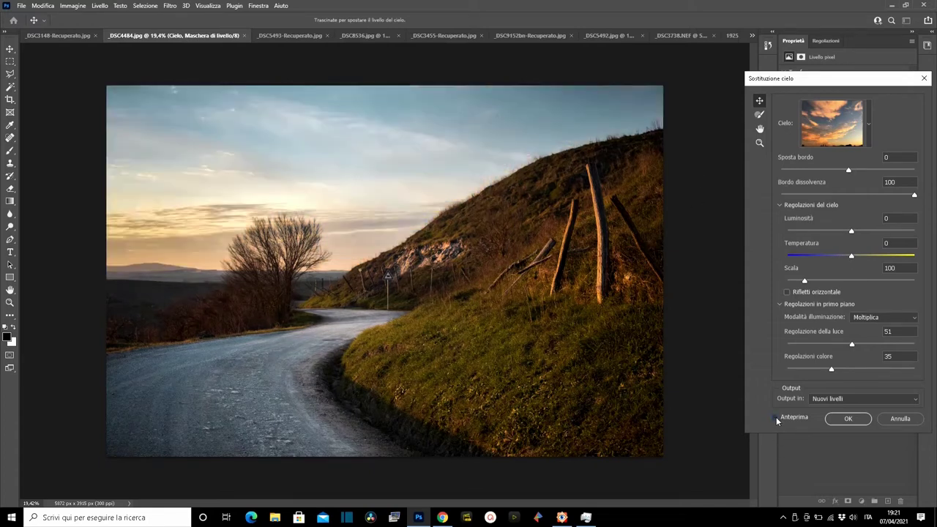
{"action": "left_click", "coordinate": [776, 418]}
{"action": "left_click", "coordinate": [776, 418]}
{"action": "left_click", "coordinate": [775, 418]}
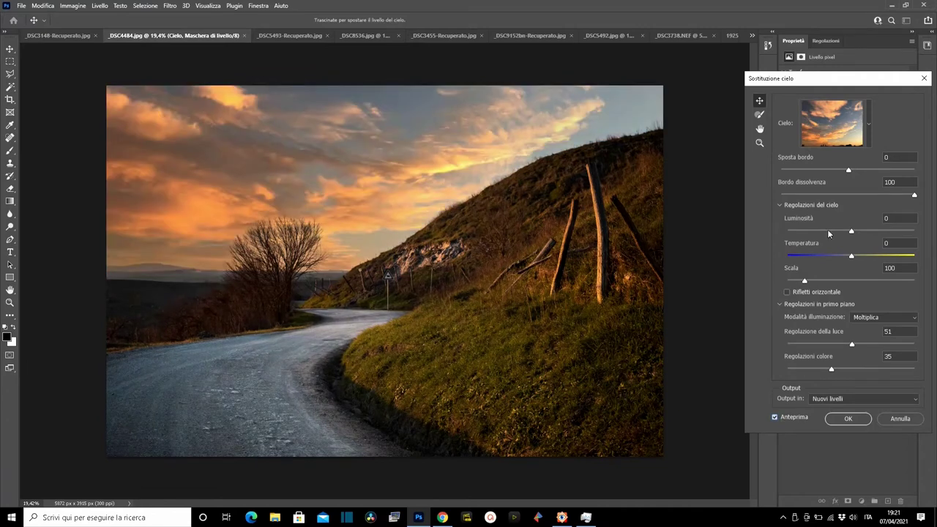
{"action": "left_click", "coordinate": [869, 127]}
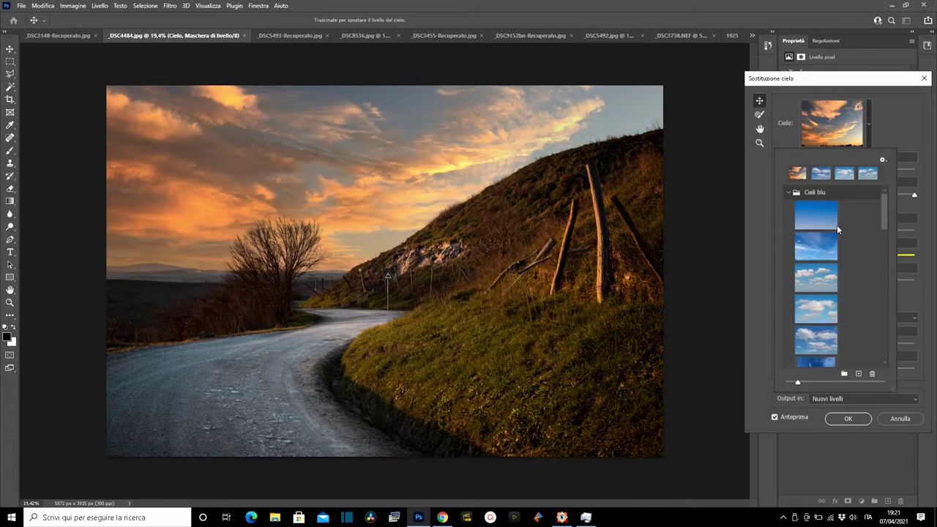
{"action": "left_click_drag", "start_coordinate": [884, 214], "coordinate": [875, 358]}
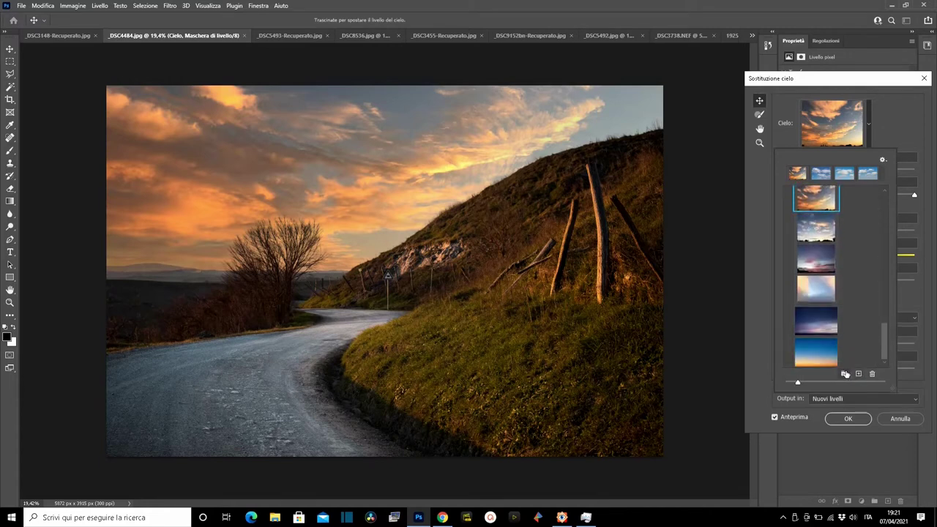
{"action": "left_click", "coordinate": [844, 374]}
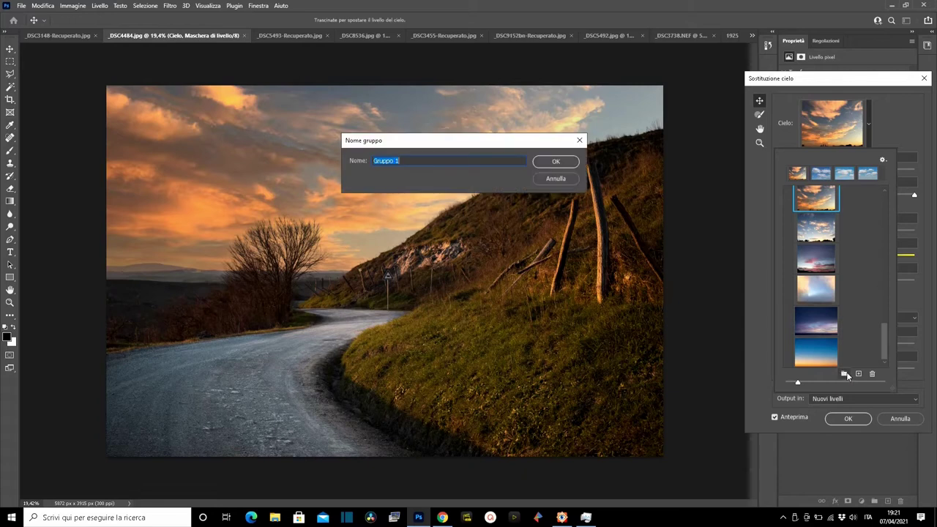
{"action": "left_click", "coordinate": [560, 179]}
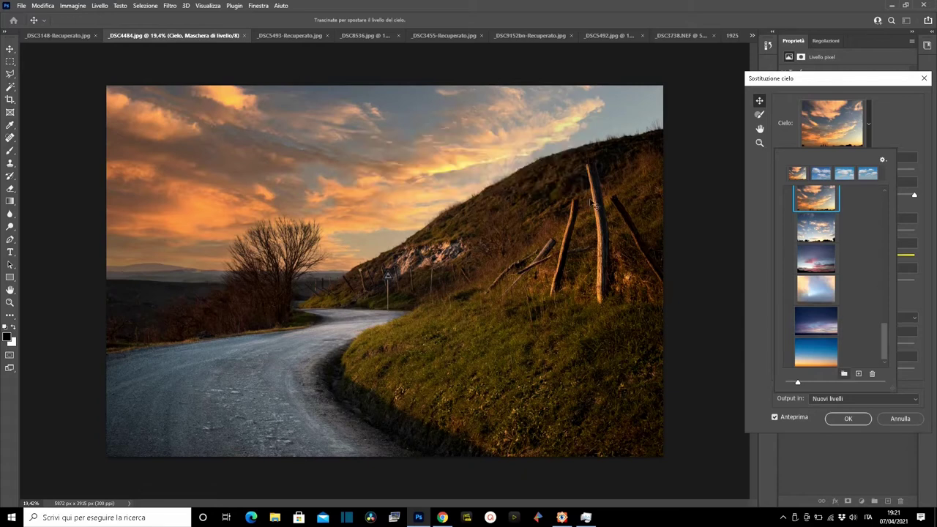
{"action": "left_click", "coordinate": [859, 374]}
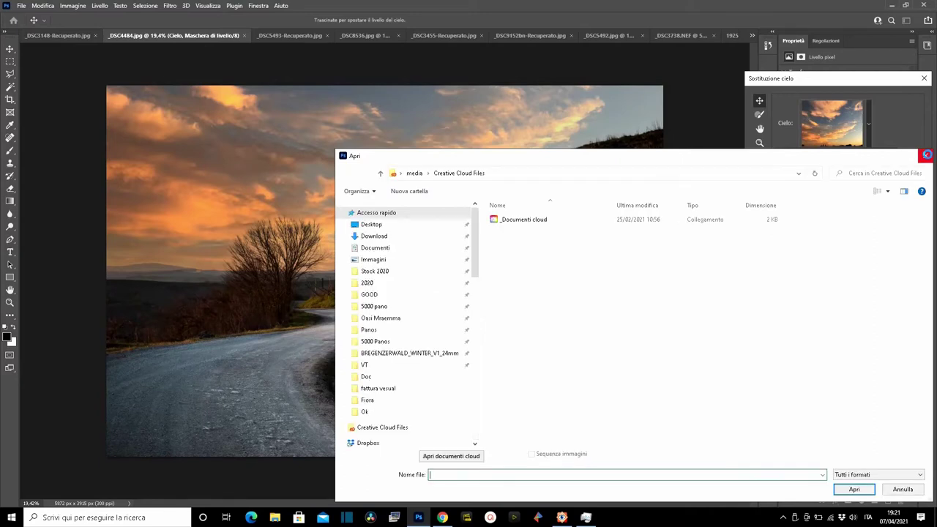
{"action": "left_click", "coordinate": [926, 154]}
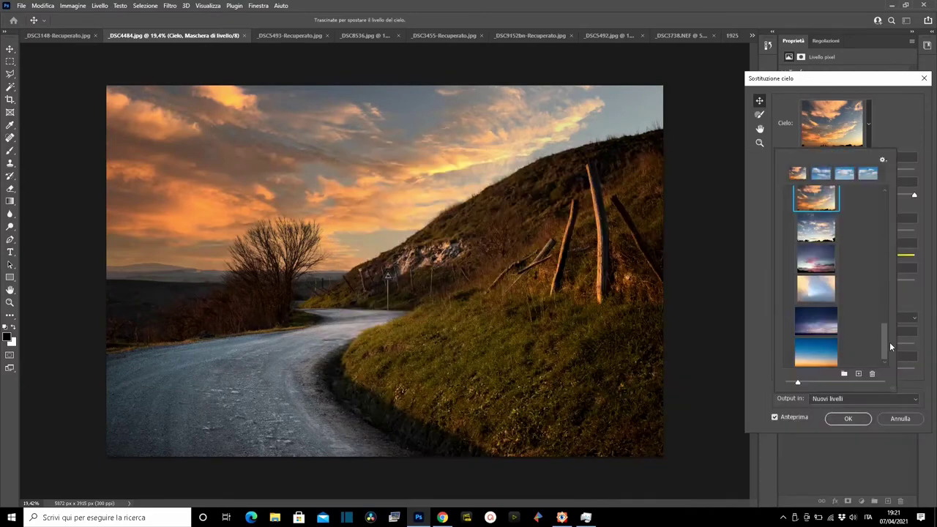
{"action": "left_click_drag", "start_coordinate": [890, 342], "coordinate": [884, 200]}
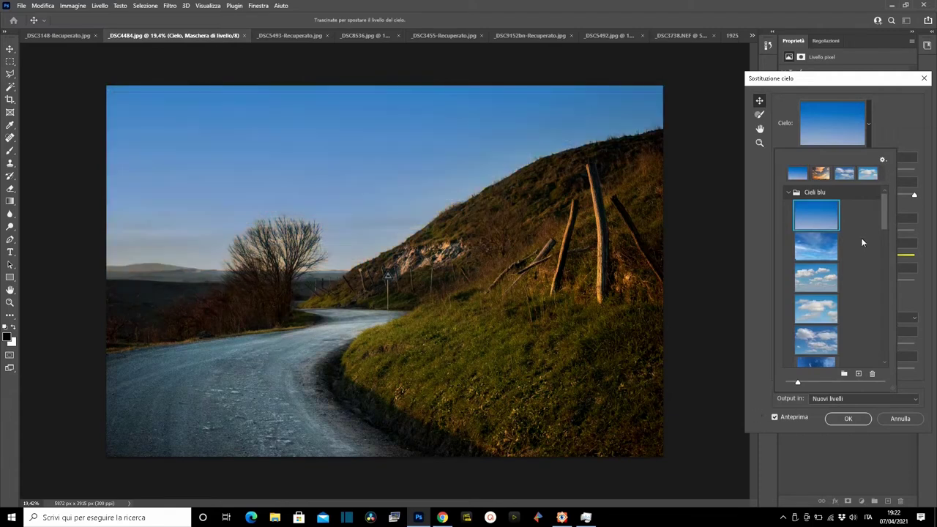
Try wispy blue, rainbow and red-pink skies, then keep the orange-cloud Tramonti sunset
{"action": "left_click", "coordinate": [823, 250]}
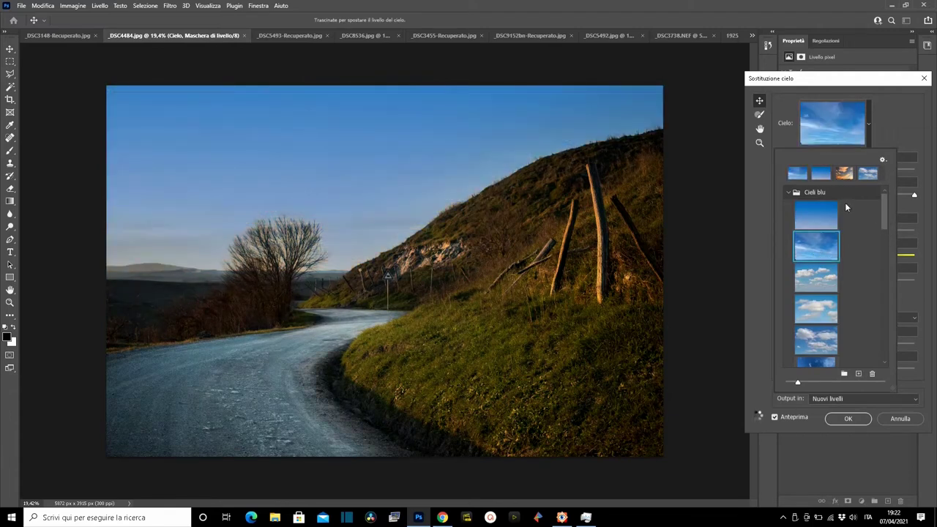
{"action": "left_click_drag", "start_coordinate": [884, 214], "coordinate": [889, 271]}
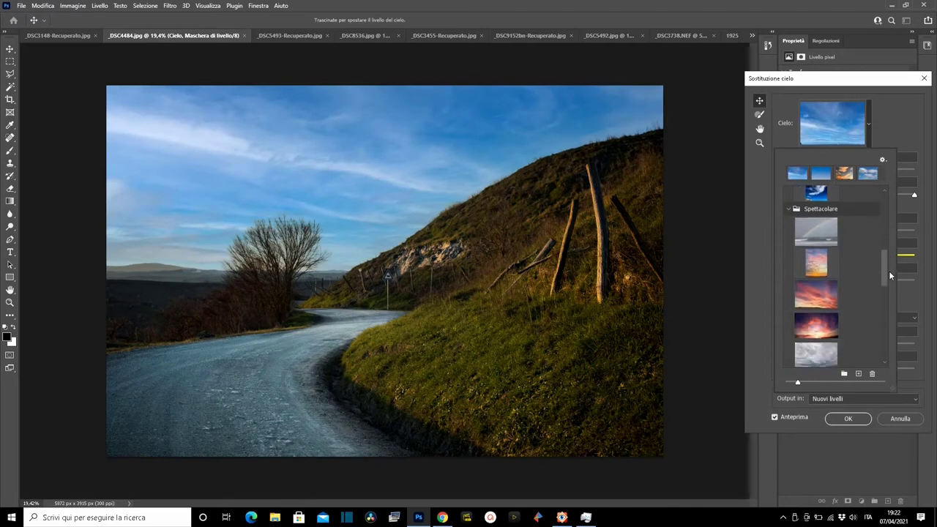
{"action": "left_click", "coordinate": [816, 230]}
{"action": "left_click", "coordinate": [819, 268]}
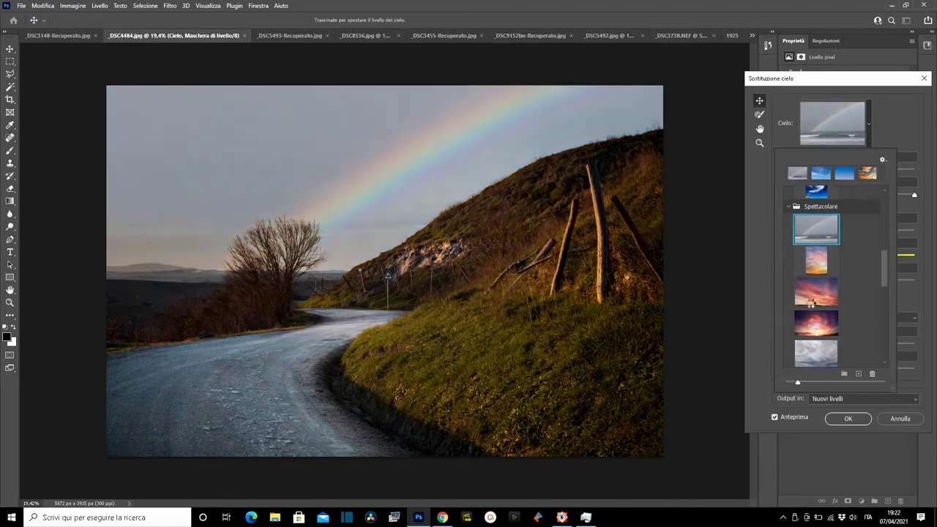
{"action": "left_click", "coordinate": [816, 294]}
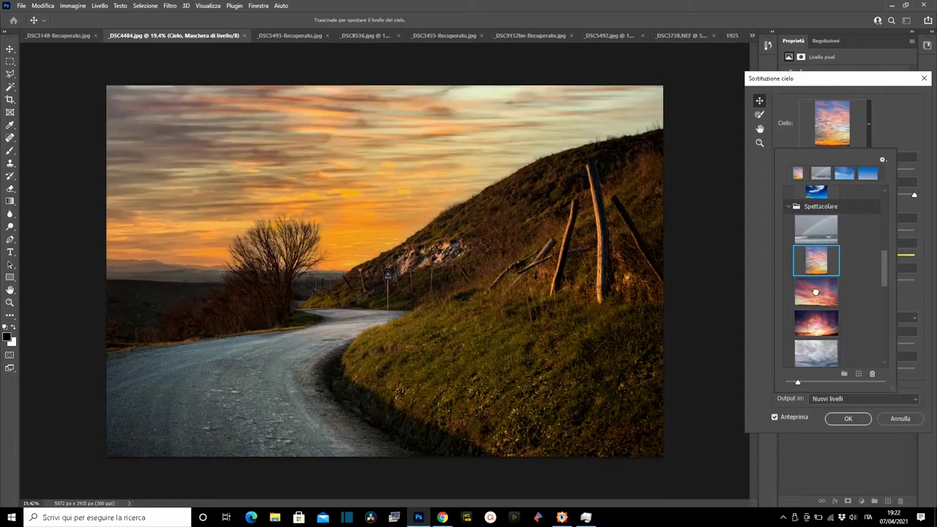
{"action": "mouse_move", "coordinate": [885, 272]}
{"action": "left_mouse_down"}
{"action": "mouse_move", "coordinate": [886, 340]}
{"action": "mouse_move", "coordinate": [882, 311]}
{"action": "left_mouse_up"}
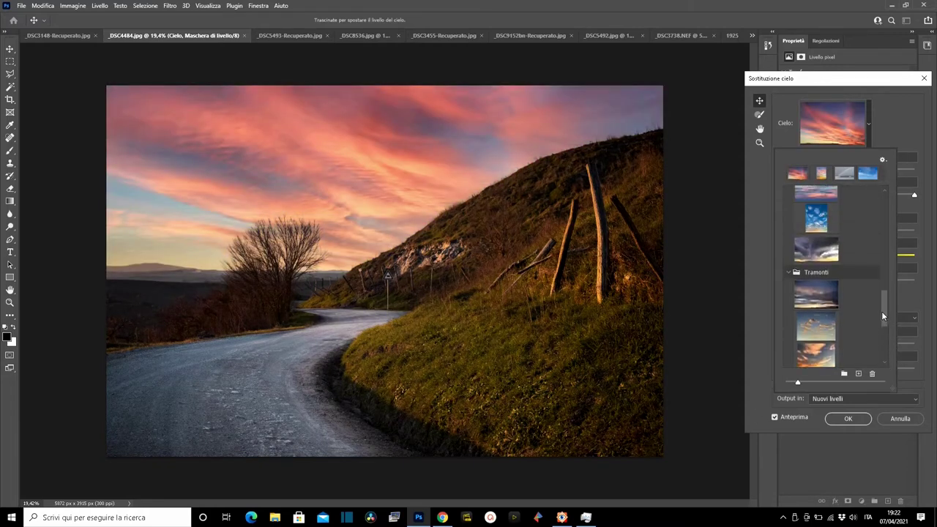
{"action": "left_click", "coordinate": [824, 355]}
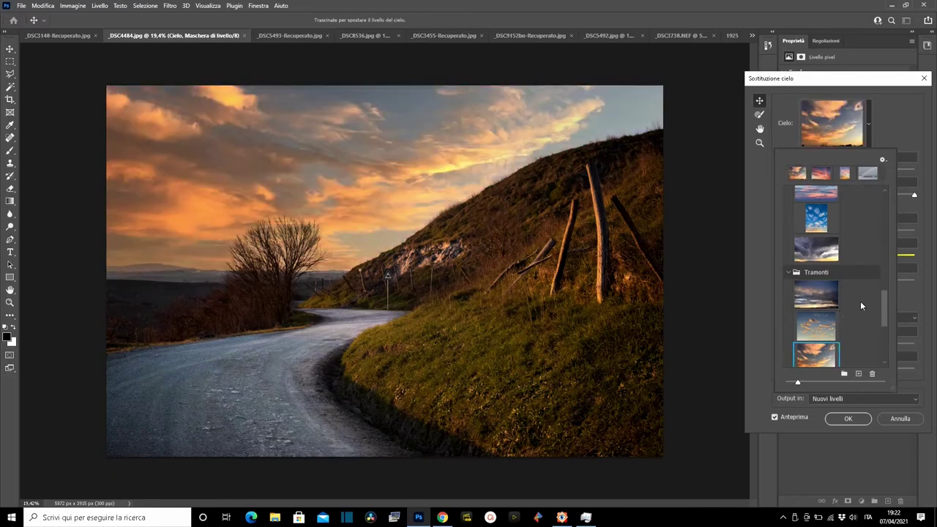
{"action": "left_click_drag", "start_coordinate": [884, 316], "coordinate": [880, 275]}
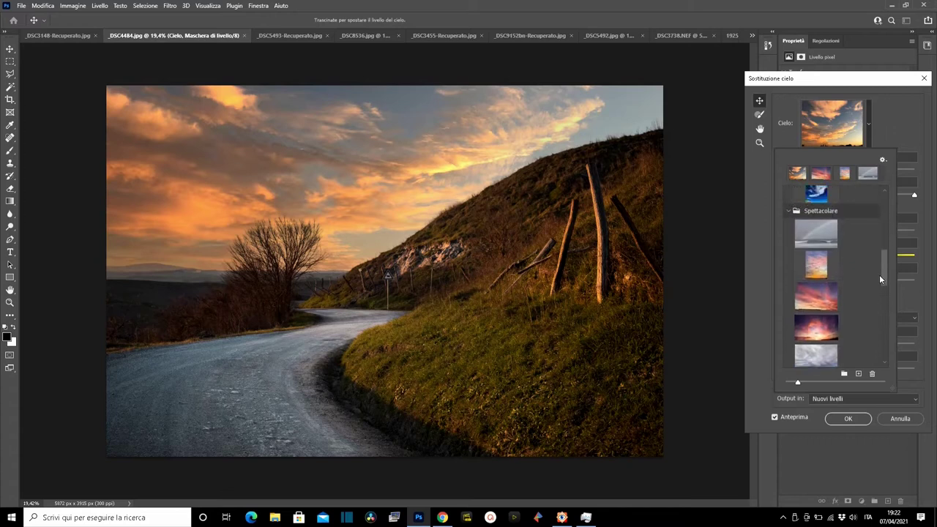
{"action": "left_click", "coordinate": [894, 118]}
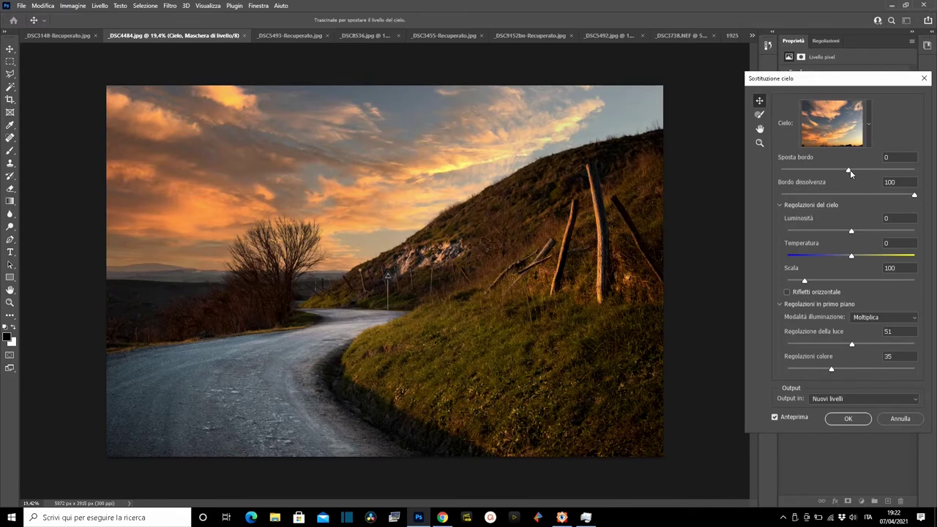
Zoom in on the tree and test sky edge shift at 100, then pull it back
{"action": "left_click", "coordinate": [760, 143]}
{"action": "mouse_move", "coordinate": [304, 269]}
{"action": "left_mouse_down"}
{"action": "mouse_move", "coordinate": [358, 263]}
{"action": "mouse_move", "coordinate": [350, 263]}
{"action": "left_mouse_up"}
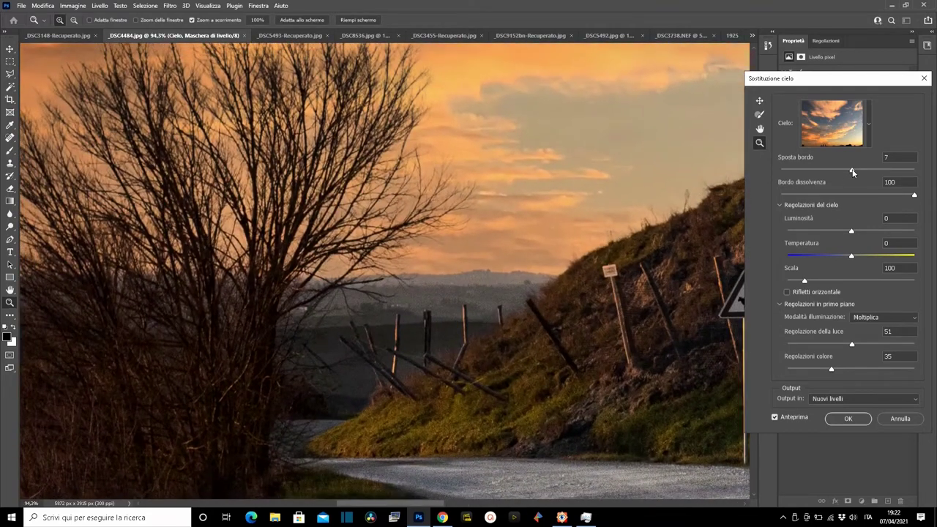
{"action": "left_click_drag", "start_coordinate": [852, 170], "coordinate": [917, 174]}
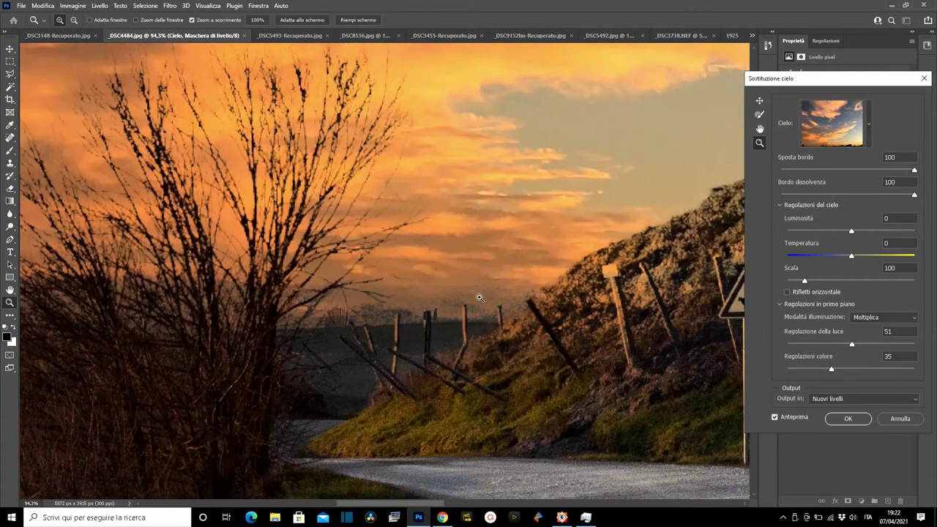
{"action": "left_click_drag", "start_coordinate": [488, 292], "coordinate": [449, 285]}
{"action": "left_click", "coordinate": [449, 285]}
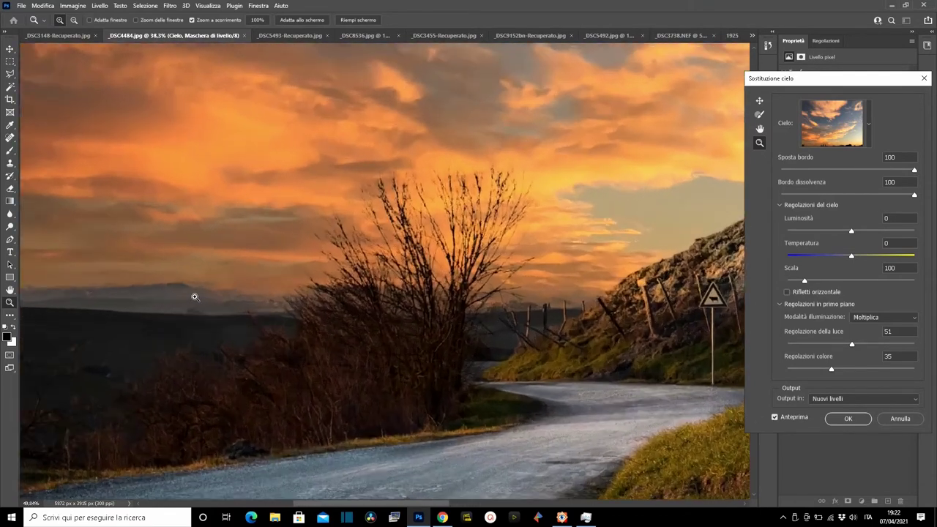
{"action": "left_click_drag", "start_coordinate": [178, 297], "coordinate": [206, 295]}
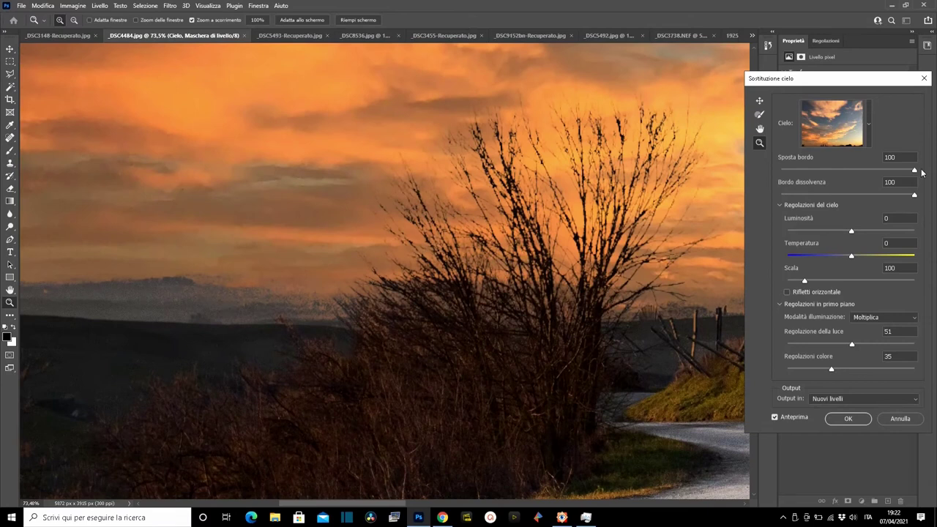
{"action": "left_click_drag", "start_coordinate": [914, 171], "coordinate": [848, 171]}
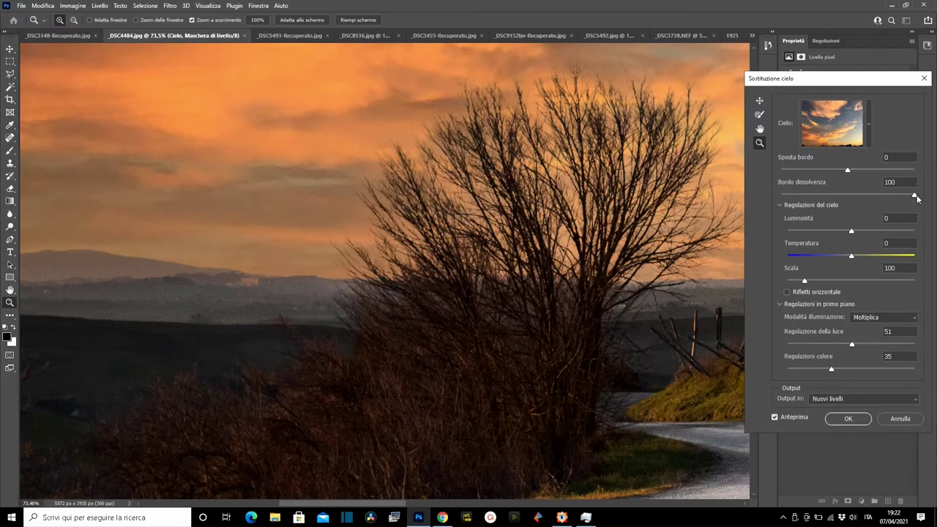
{"action": "key", "text": "ctrl+0"}
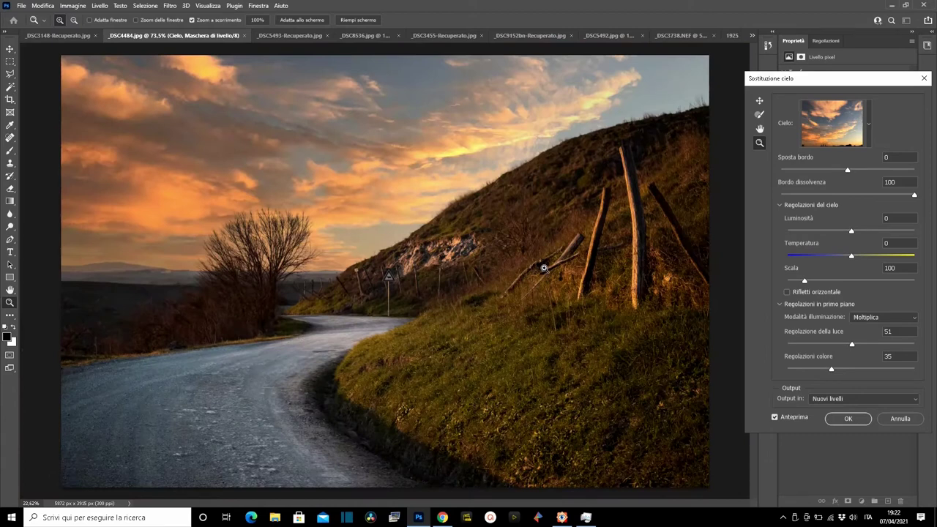
Compare fade edge at 0 and high values around the tree, leaving it at 75
{"action": "left_click_drag", "start_coordinate": [914, 196], "coordinate": [726, 194]}
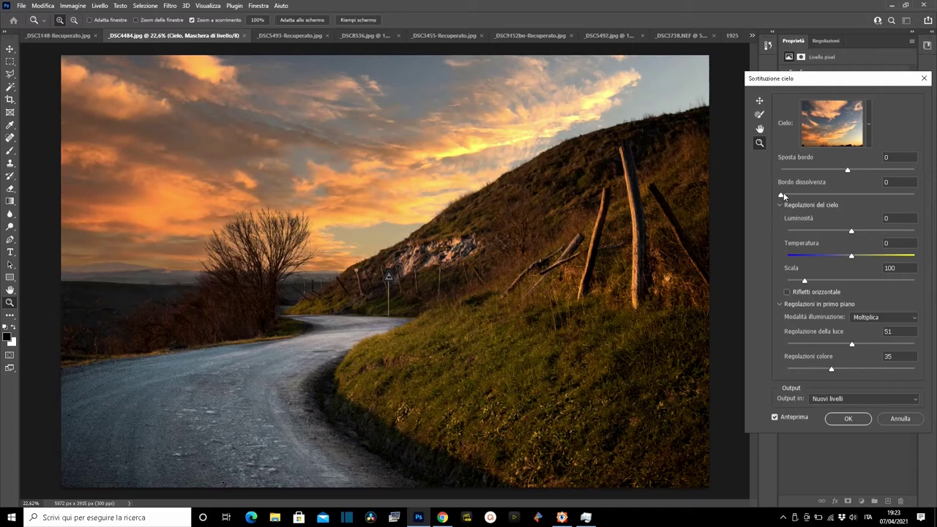
{"action": "left_click_drag", "start_coordinate": [110, 271], "coordinate": [155, 273]}
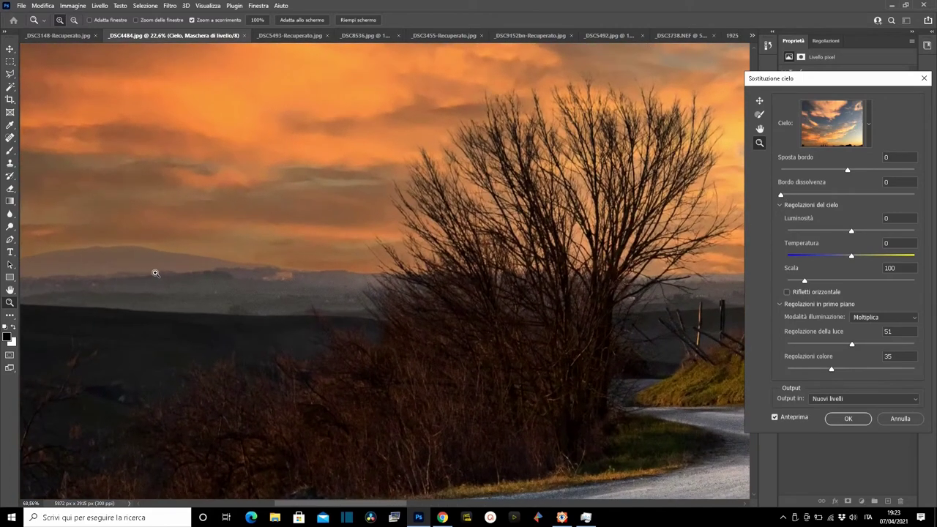
{"action": "left_click_drag", "start_coordinate": [780, 196], "coordinate": [883, 193]}
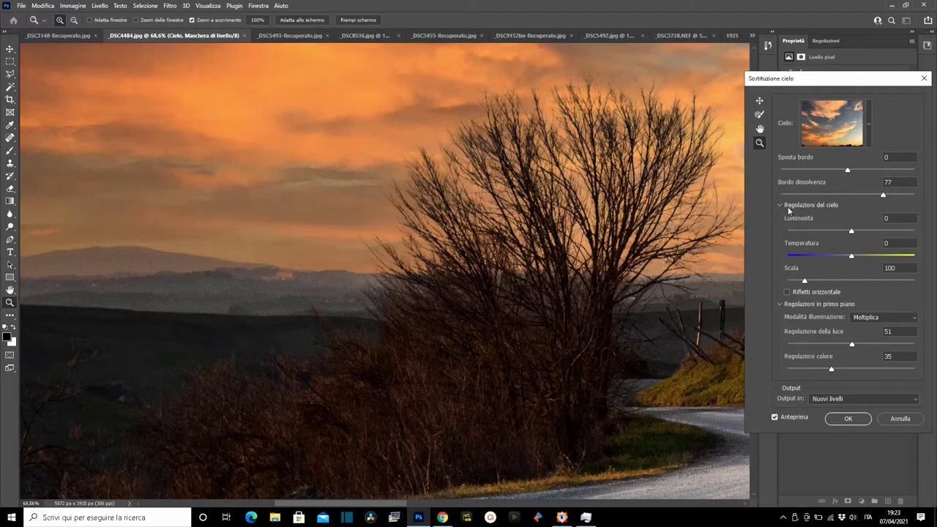
{"action": "left_click_drag", "start_coordinate": [880, 197], "coordinate": [753, 203]}
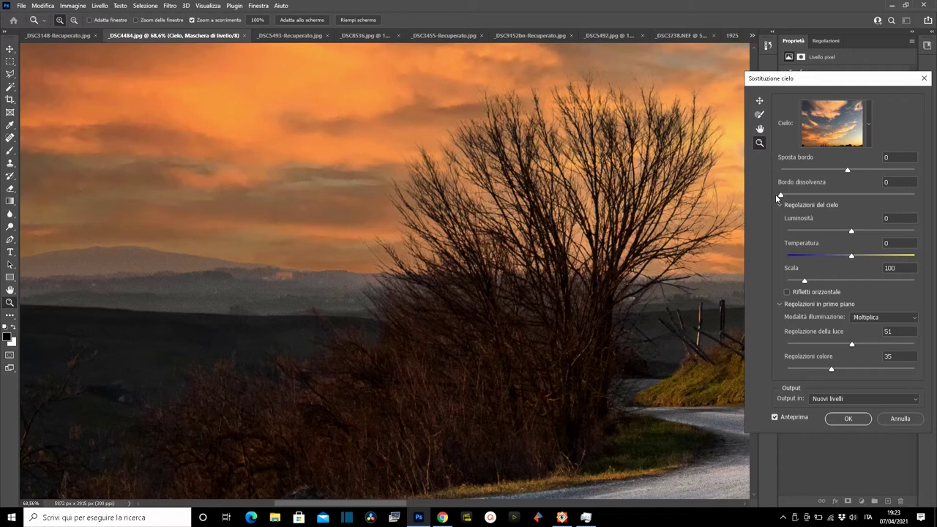
{"action": "left_click_drag", "start_coordinate": [781, 195], "coordinate": [907, 201]}
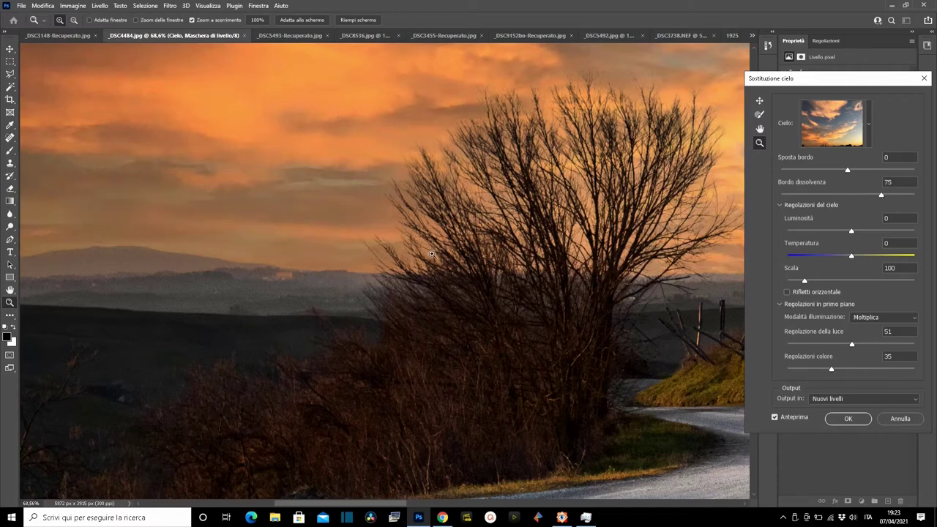
{"action": "mouse_move", "coordinate": [288, 209]}
{"action": "left_mouse_down"}
{"action": "mouse_move", "coordinate": [205, 207]}
{"action": "mouse_move", "coordinate": [446, 241]}
{"action": "left_mouse_up"}
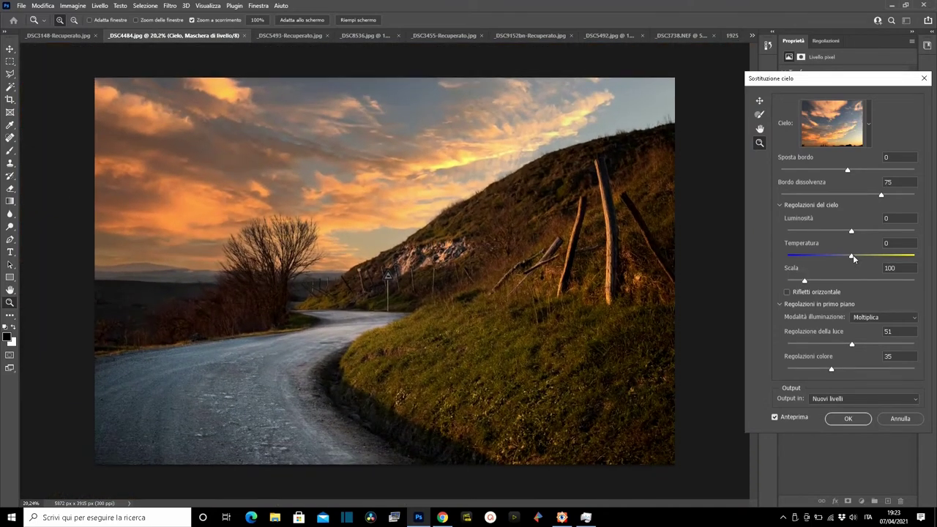
Try the sky temperature as cool as -93, then bring it back to -4
{"action": "left_click_drag", "start_coordinate": [853, 258], "coordinate": [811, 258]}
{"action": "left_click_drag", "start_coordinate": [808, 256], "coordinate": [792, 257]}
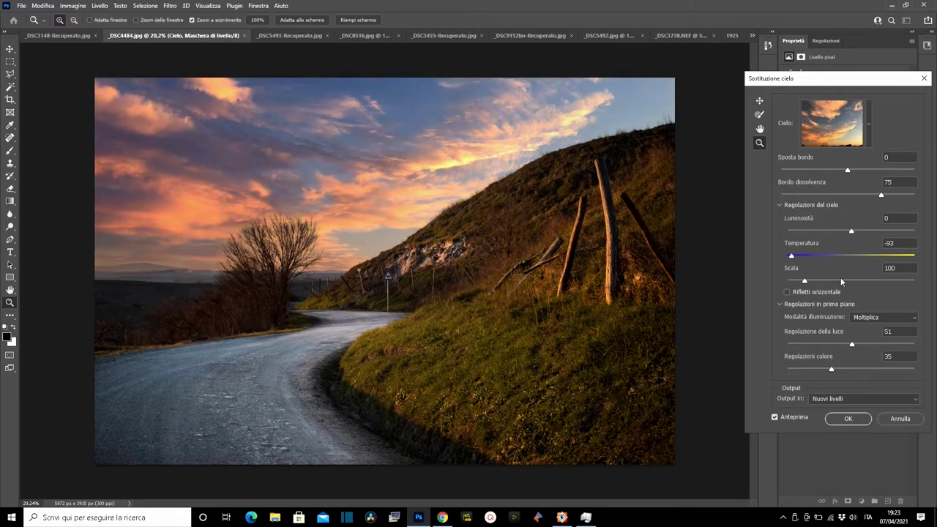
{"action": "mouse_move", "coordinate": [791, 257]}
{"action": "left_mouse_down"}
{"action": "mouse_move", "coordinate": [929, 260]}
{"action": "mouse_move", "coordinate": [848, 258]}
{"action": "left_mouse_up"}
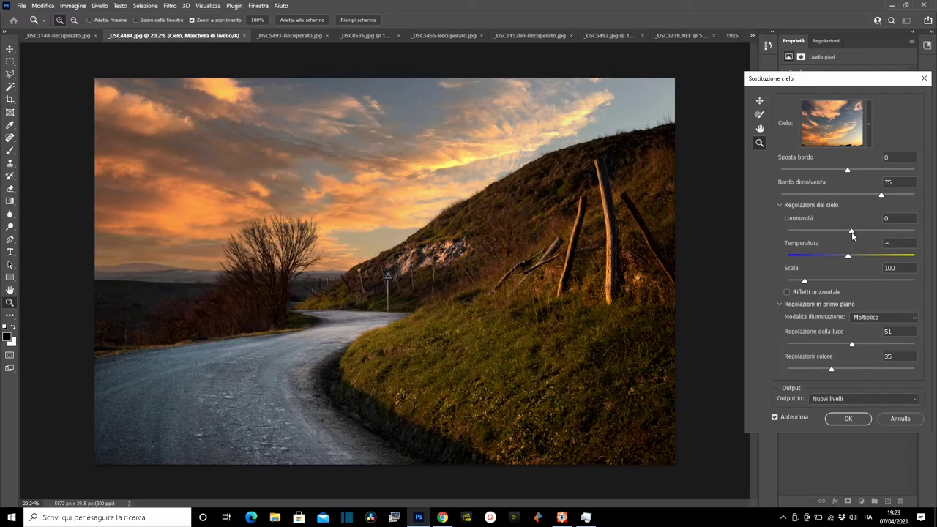
Adjust the sky brightness up and down, settling at 7
{"action": "left_click_drag", "start_coordinate": [851, 231], "coordinate": [872, 231]}
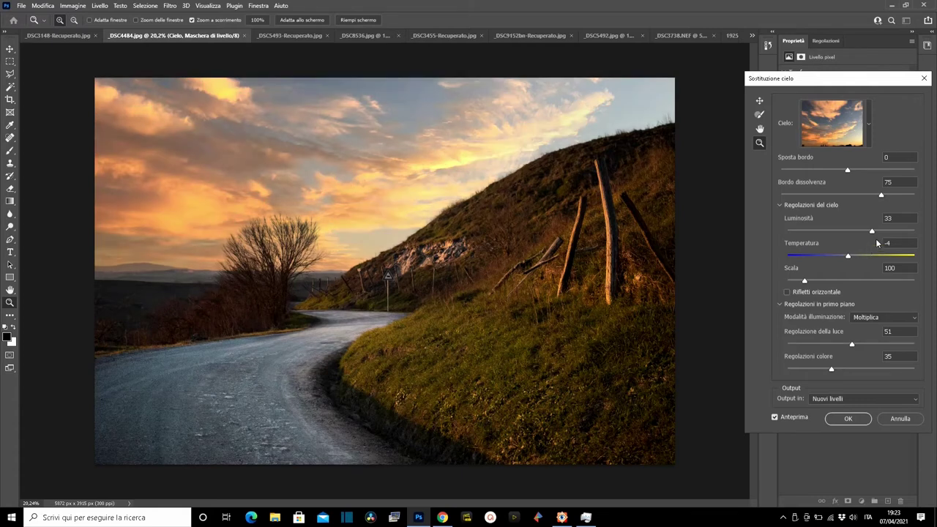
{"action": "left_click_drag", "start_coordinate": [872, 232], "coordinate": [793, 232]}
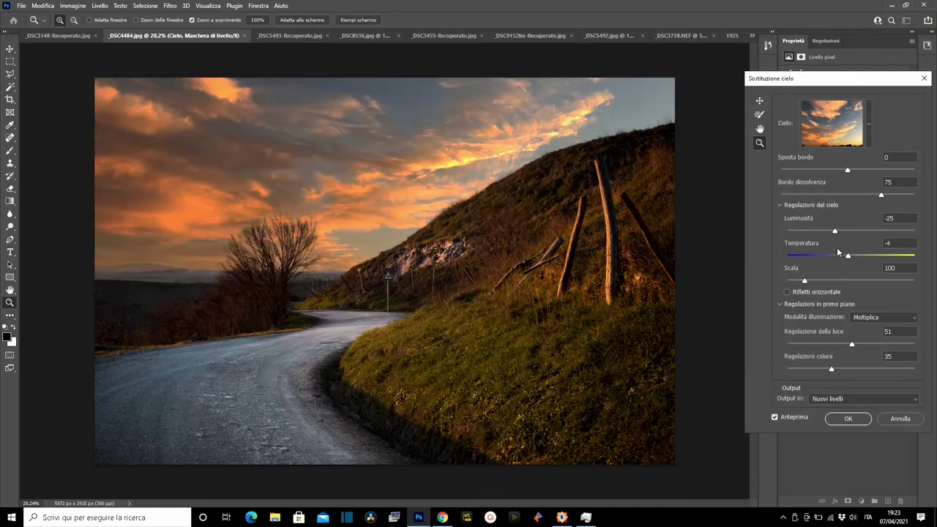
{"action": "left_click_drag", "start_coordinate": [836, 236], "coordinate": [846, 236]}
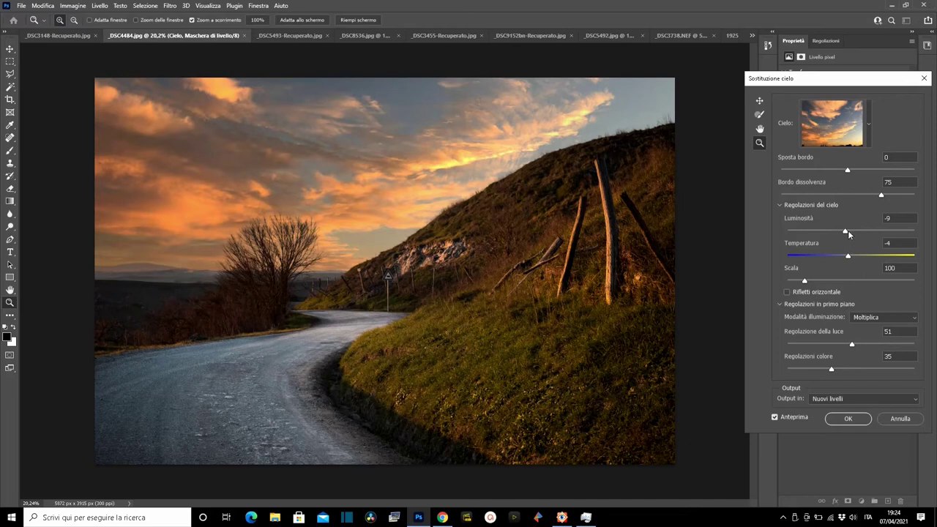
{"action": "left_click_drag", "start_coordinate": [847, 232], "coordinate": [855, 231]}
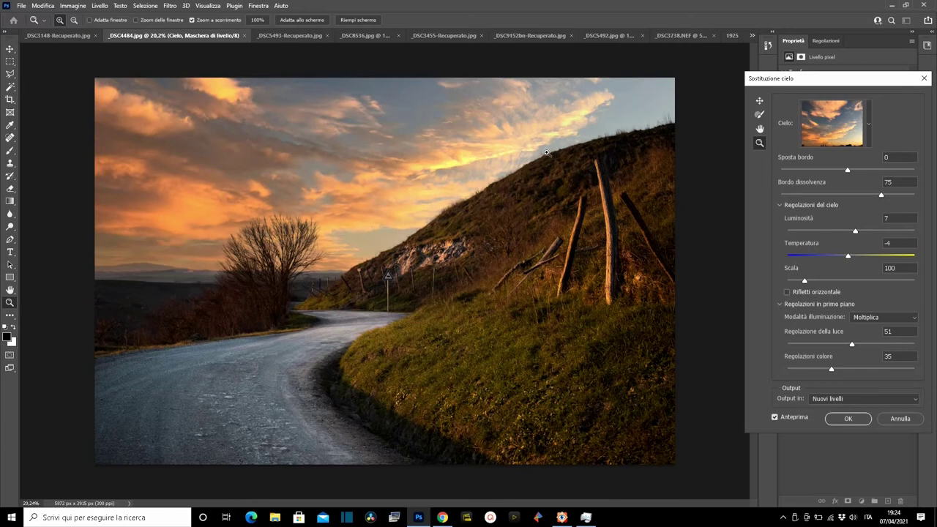
Apply the sky replacement and compare by toggling the Luminosità cielo and Cielo layers
{"action": "left_click", "coordinate": [849, 419]}
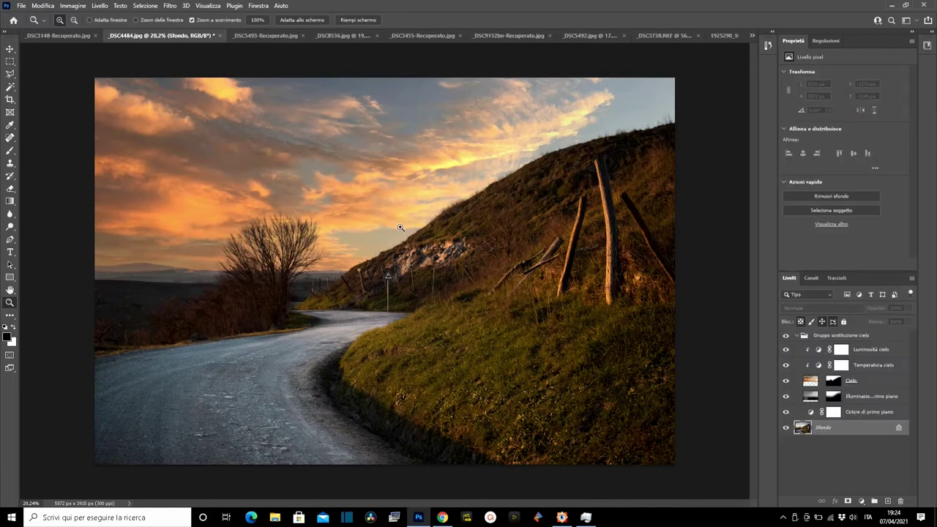
{"action": "left_click", "coordinate": [786, 350]}
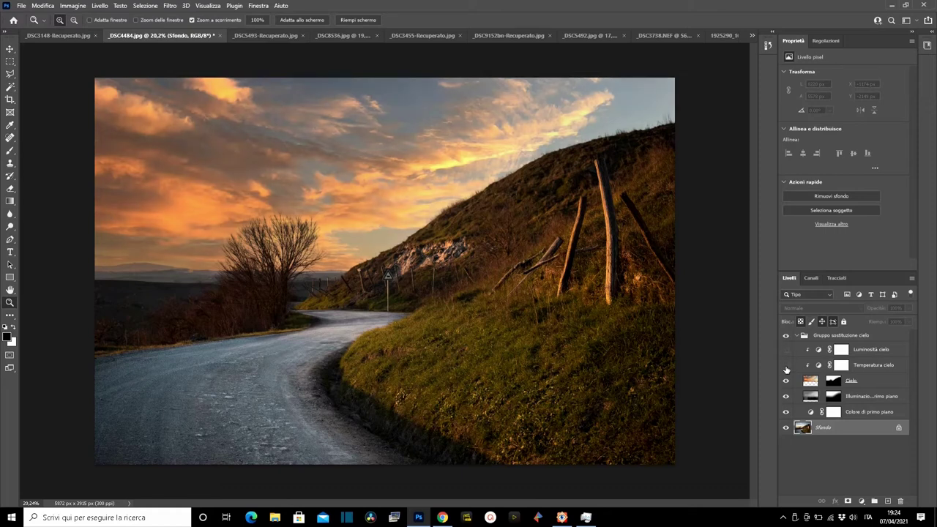
{"action": "left_click", "coordinate": [787, 366]}
{"action": "left_click_drag", "start_coordinate": [786, 366], "coordinate": [786, 350]}
{"action": "left_click", "coordinate": [786, 350]}
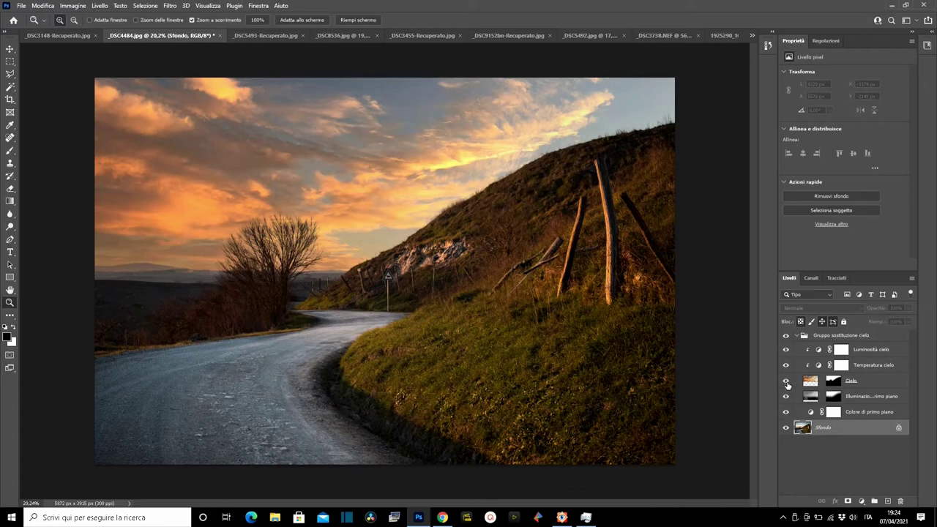
{"action": "left_click", "coordinate": [787, 382]}
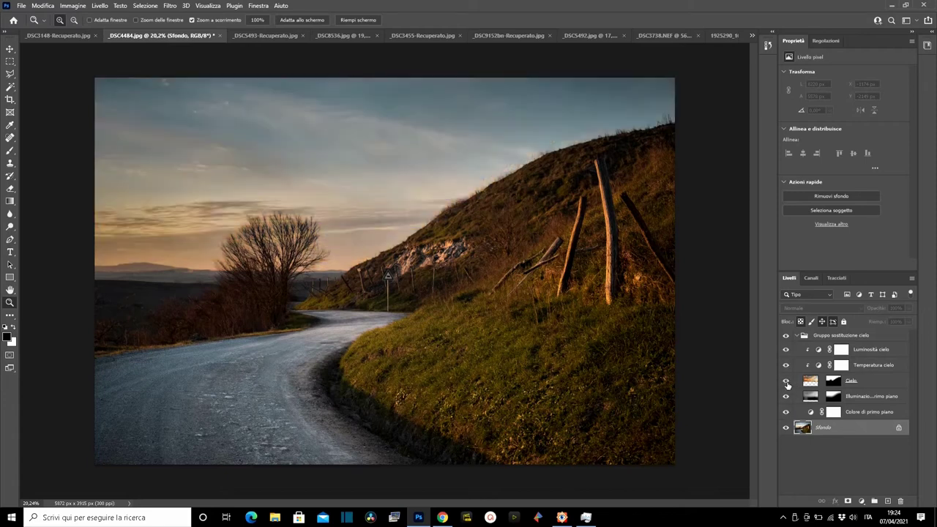
{"action": "left_click", "coordinate": [787, 382]}
{"action": "scroll", "coordinate": [395, 247], "scroll_direction": "down", "scroll_amount": 2}
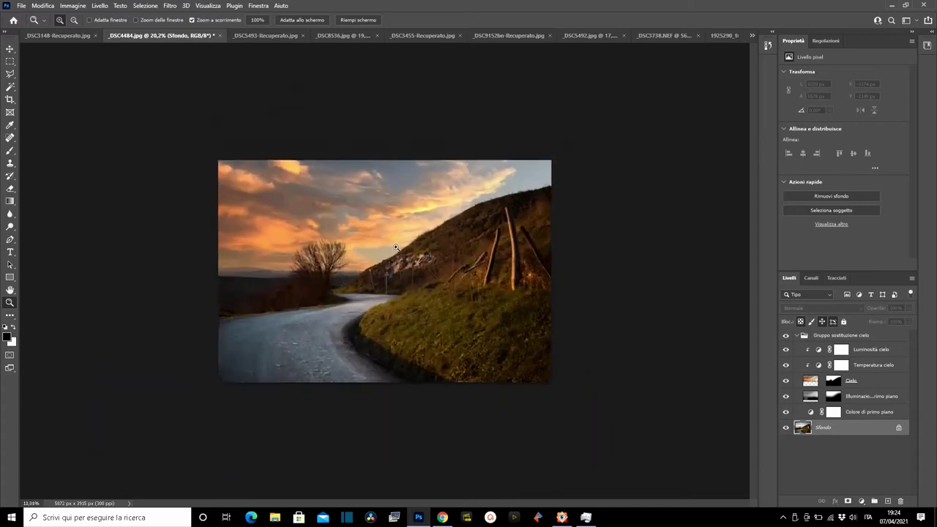
{"action": "scroll", "coordinate": [395, 248], "scroll_direction": "up", "scroll_amount": 1}
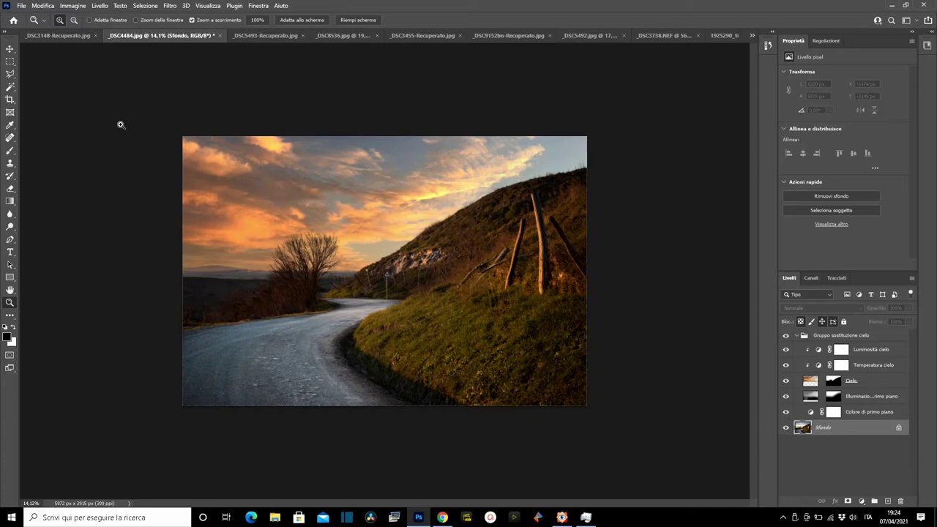
Switch to _DSC3148-Recuperato, zoom out, and start Sostituzione cielo on it
{"action": "left_click", "coordinate": [61, 37]}
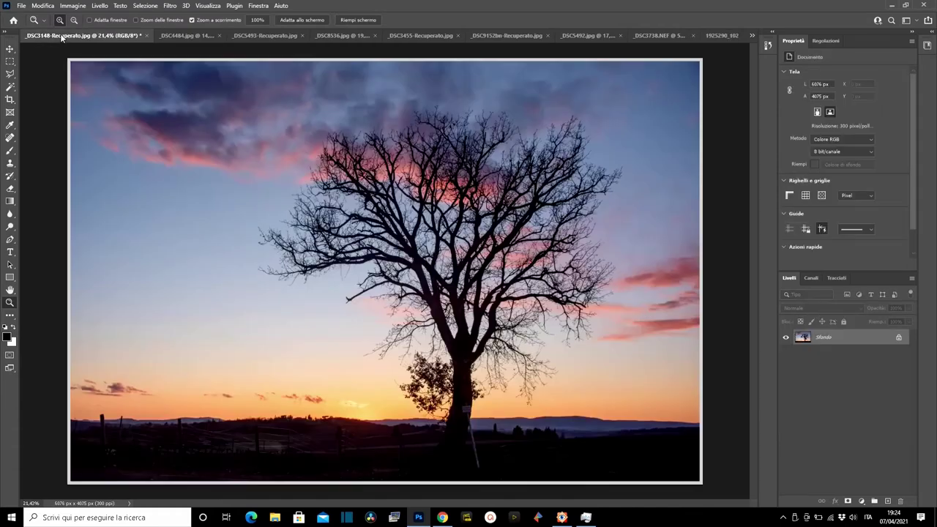
{"action": "left_click_drag", "start_coordinate": [491, 218], "coordinate": [473, 222]}
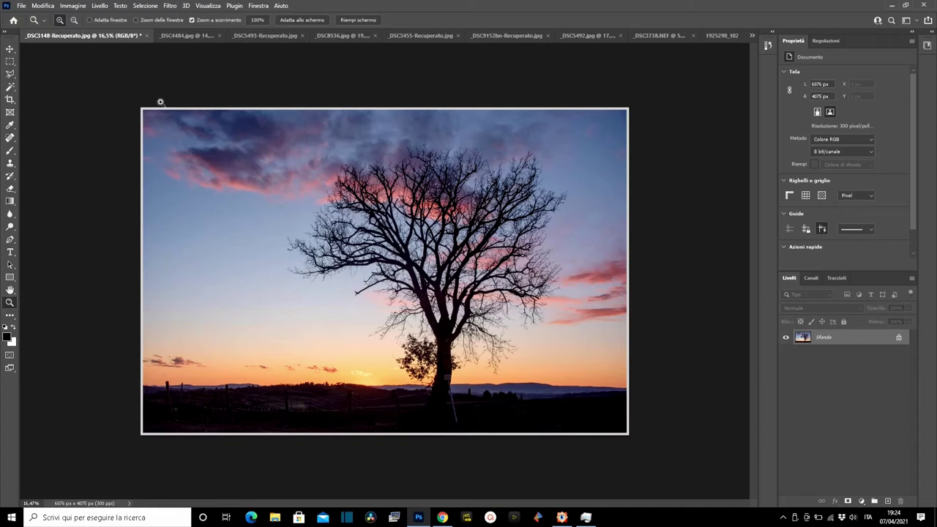
{"action": "left_click", "coordinate": [38, 7]}
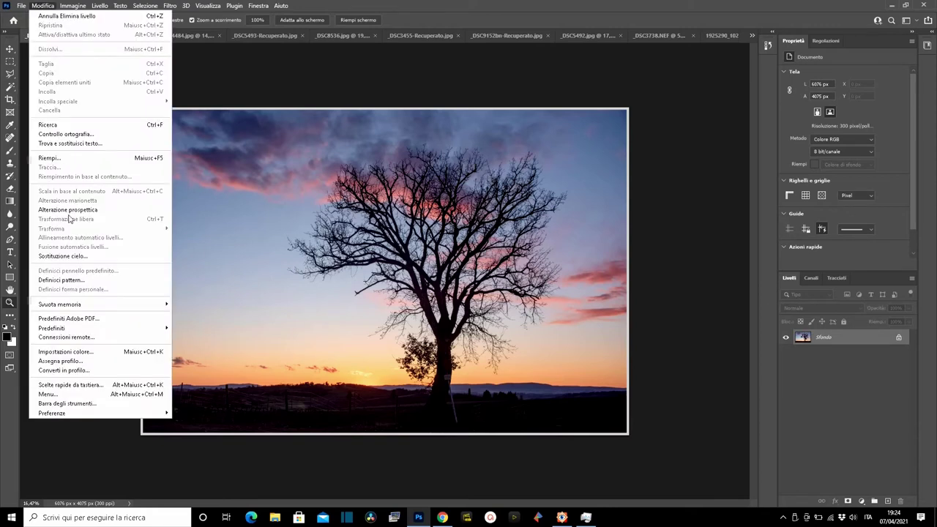
{"action": "left_click", "coordinate": [77, 257]}
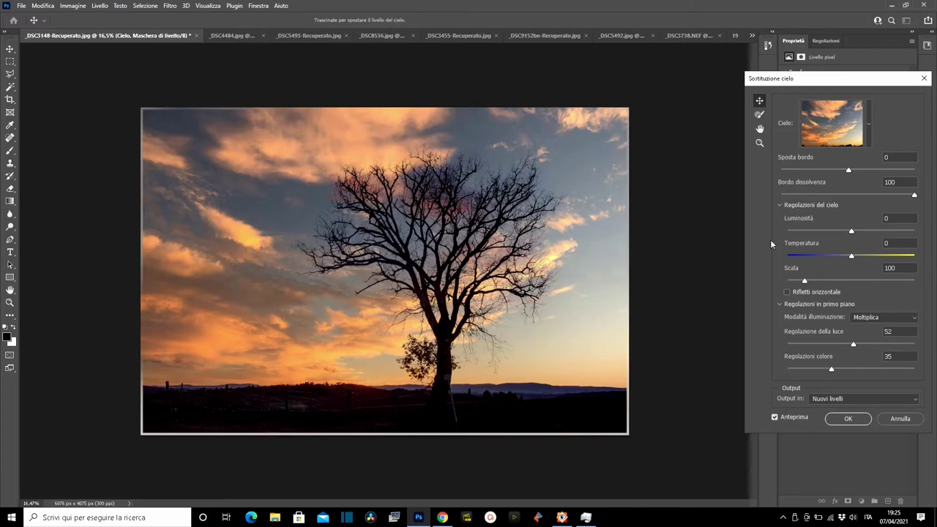
{"action": "left_click", "coordinate": [774, 415]}
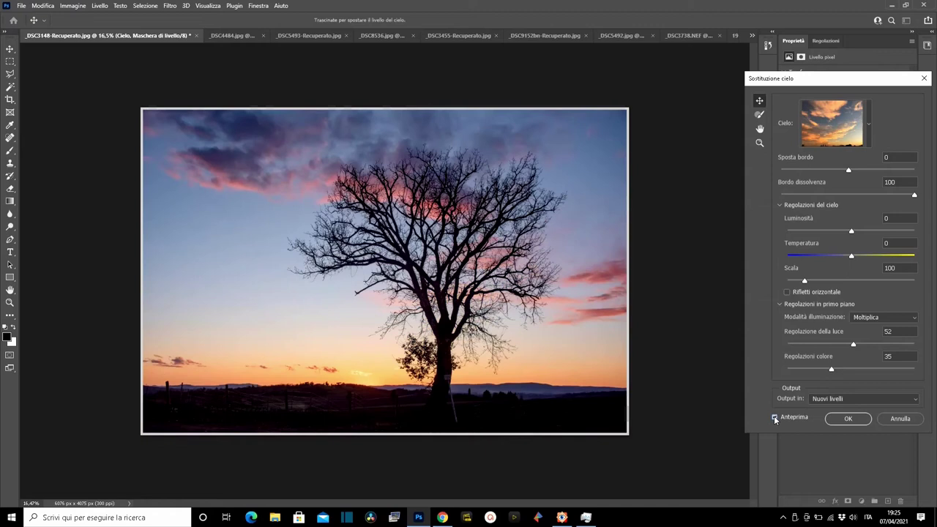
{"action": "left_click", "coordinate": [773, 417]}
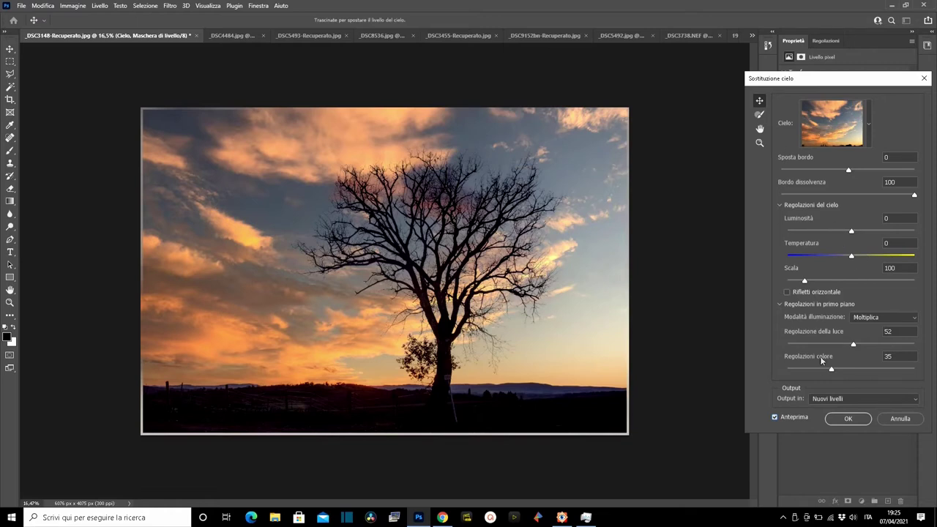
{"action": "left_click", "coordinate": [775, 417]}
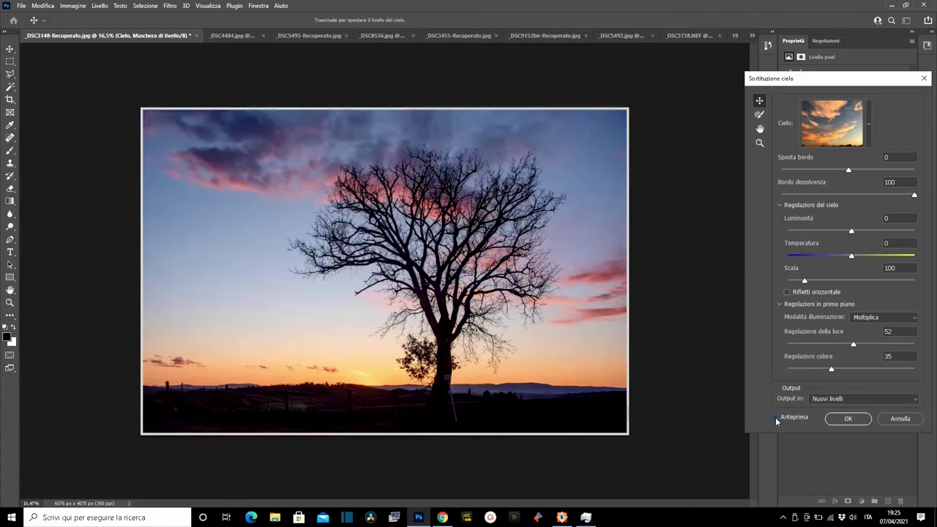
{"action": "left_click", "coordinate": [775, 418]}
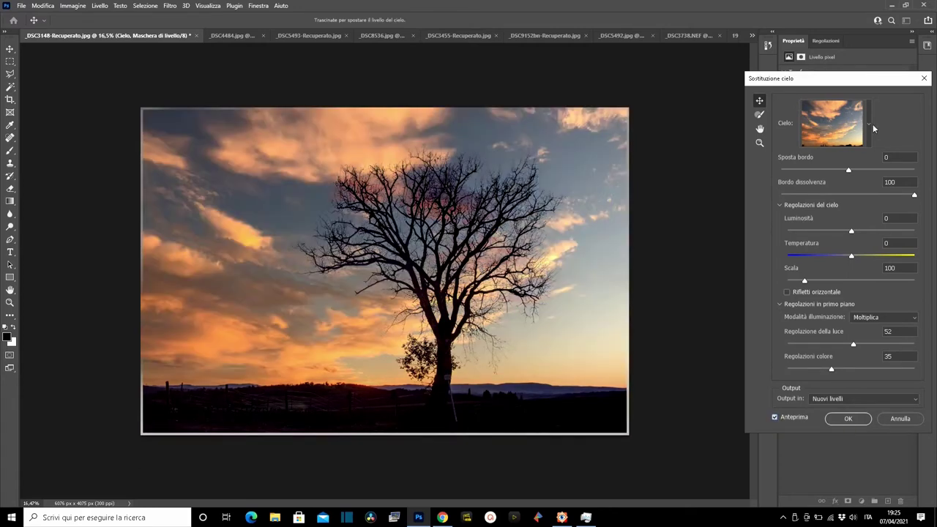
Pick the plain clear blue Cieli blu preset and zoom in on the tree's branches
{"action": "left_click", "coordinate": [870, 126]}
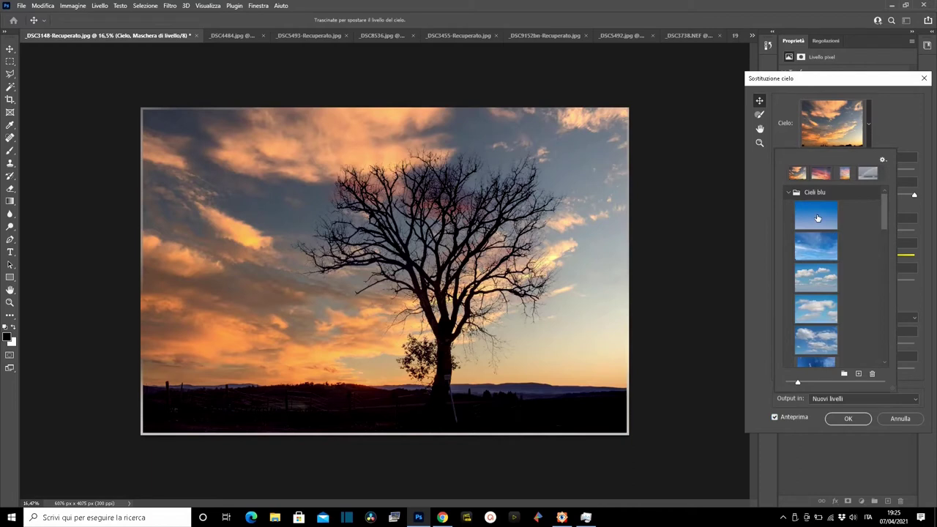
{"action": "left_click", "coordinate": [817, 212]}
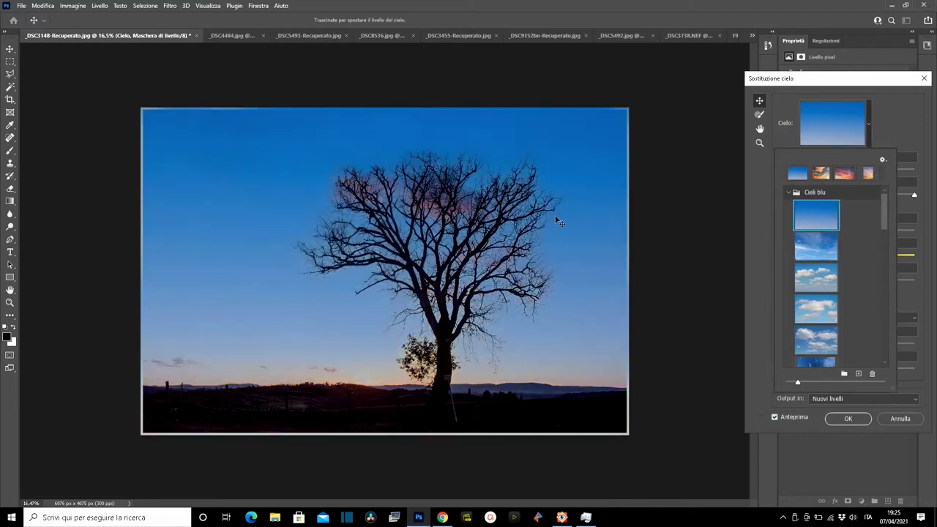
{"action": "left_click", "coordinate": [760, 143]}
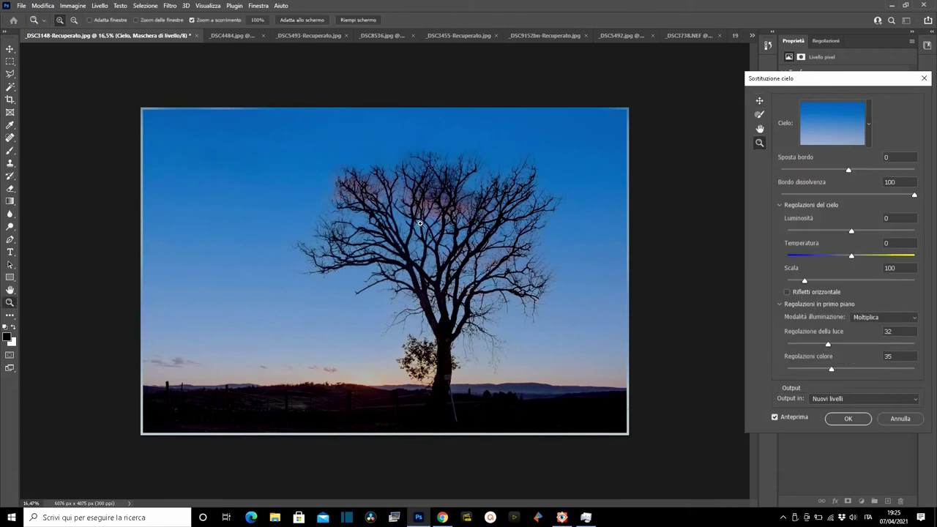
{"action": "left_click_drag", "start_coordinate": [431, 210], "coordinate": [476, 217]}
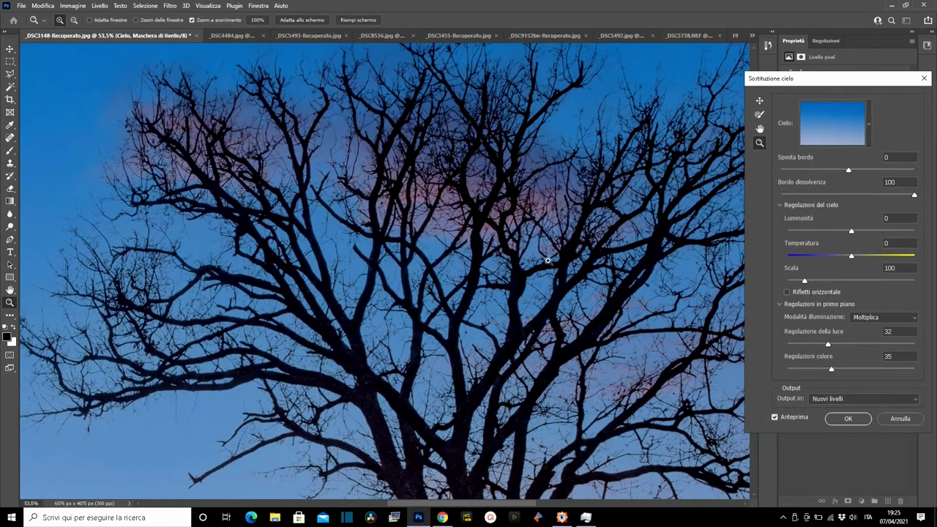
{"action": "left_click_drag", "start_coordinate": [532, 200], "coordinate": [509, 192]}
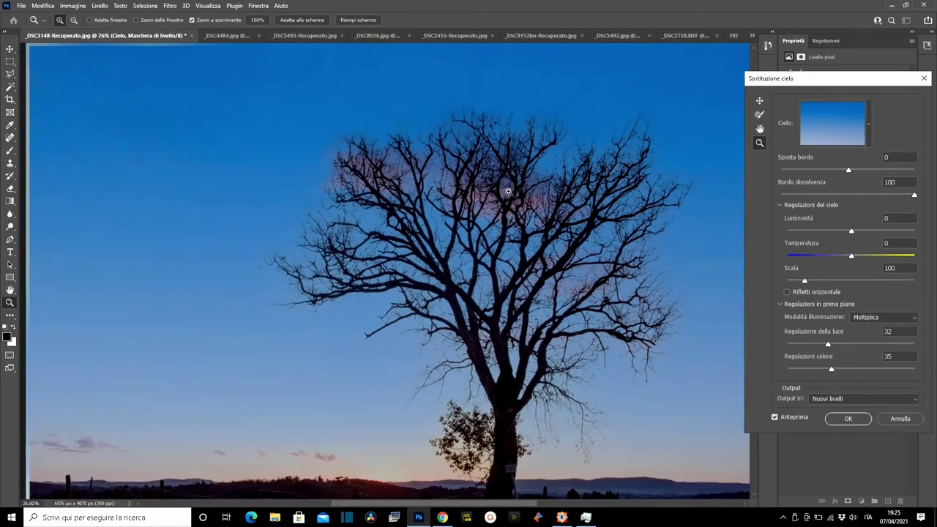
Compare the clear blue sky against the original sunset with the preview on and off
{"action": "left_click", "coordinate": [775, 417]}
{"action": "left_click", "coordinate": [774, 417]}
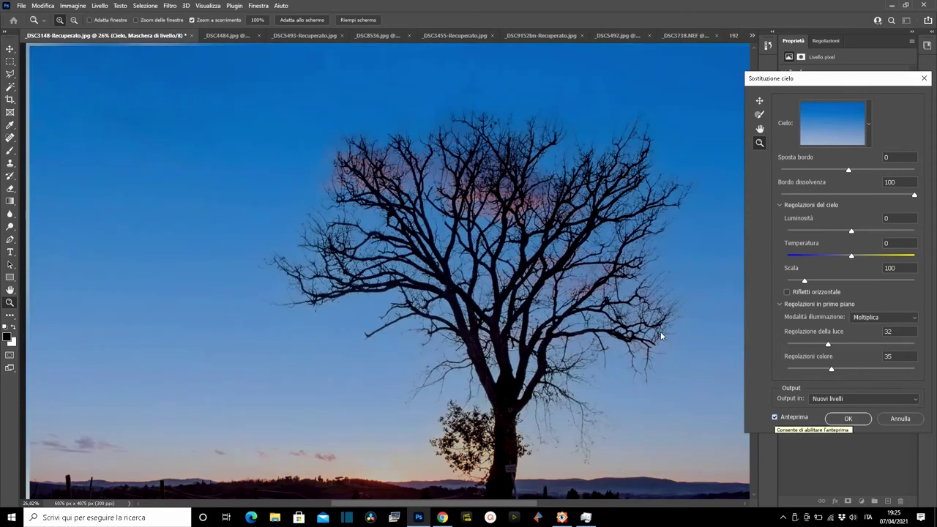
{"action": "left_click_drag", "start_coordinate": [536, 183], "coordinate": [511, 171]}
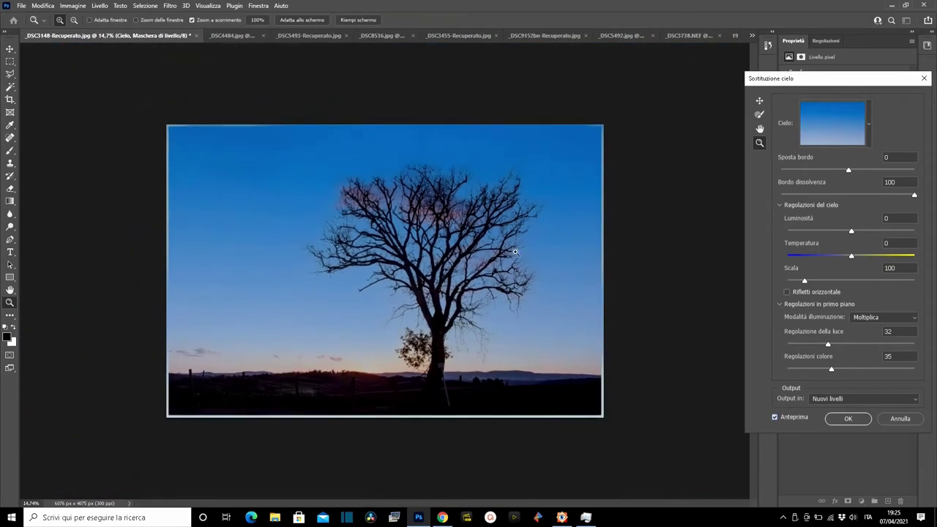
{"action": "left_click", "coordinate": [775, 416]}
{"action": "left_click", "coordinate": [775, 418]}
Try puffy white clouds, choose the Spettacolare pink-red sunset, and compare it with the original
{"action": "left_click", "coordinate": [871, 123]}
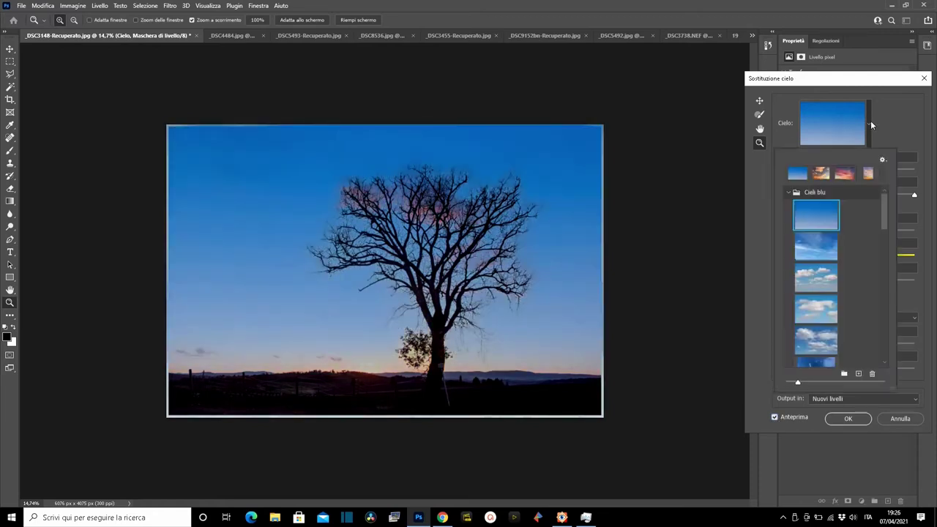
{"action": "left_click", "coordinate": [819, 312]}
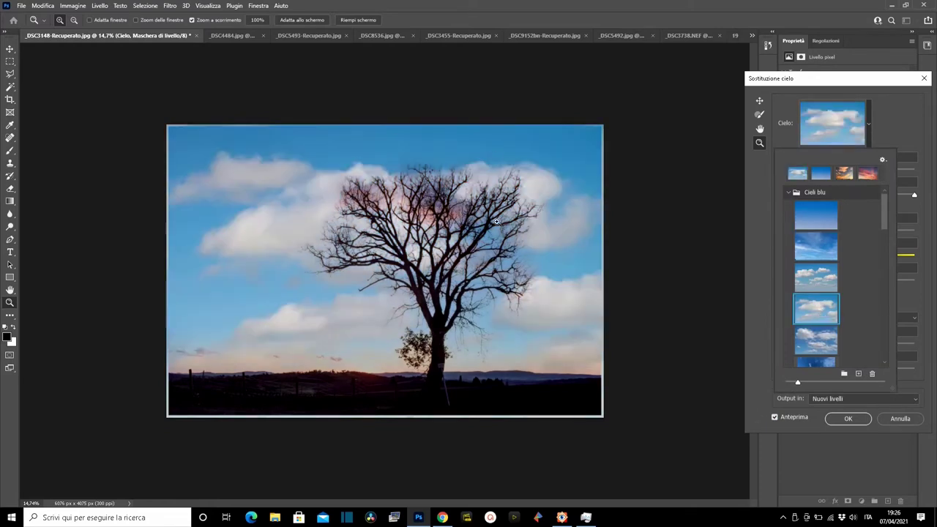
{"action": "left_click_drag", "start_coordinate": [886, 218], "coordinate": [886, 275]}
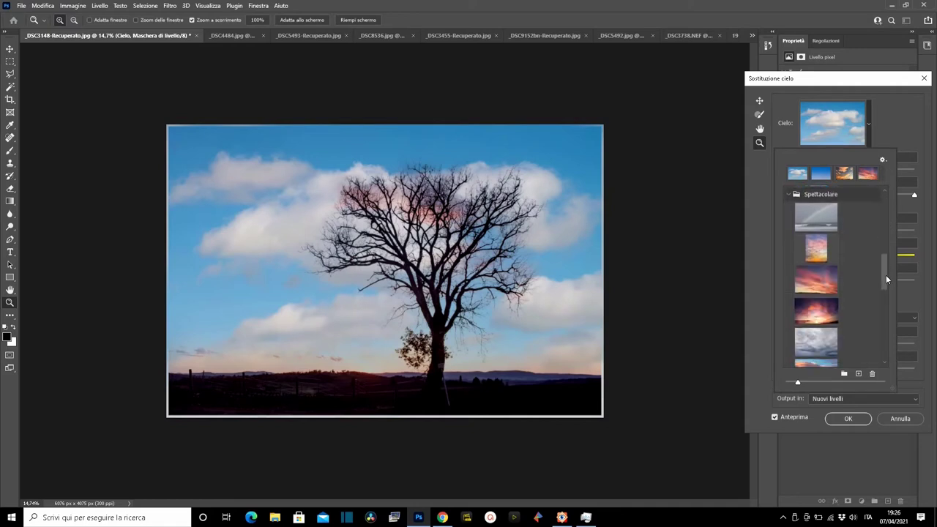
{"action": "left_click", "coordinate": [811, 279]}
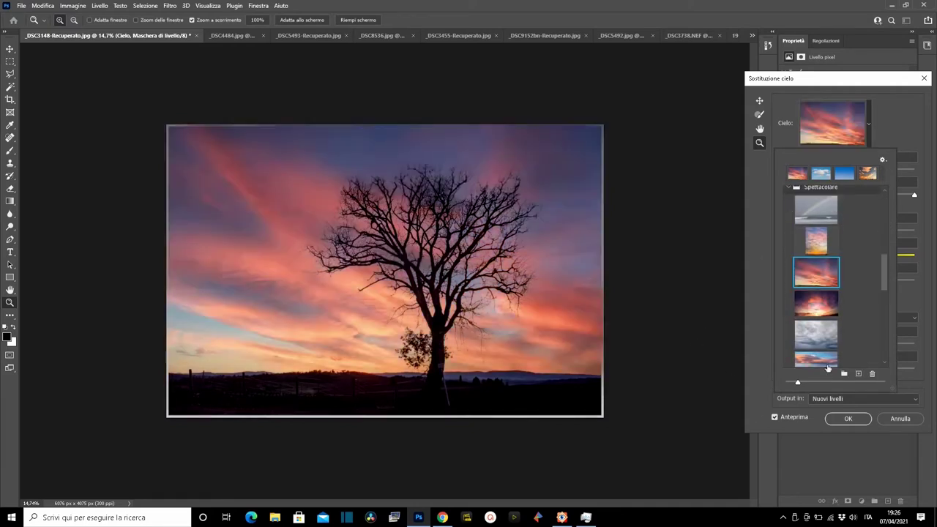
{"action": "left_click", "coordinate": [775, 416]}
{"action": "left_click", "coordinate": [777, 417]}
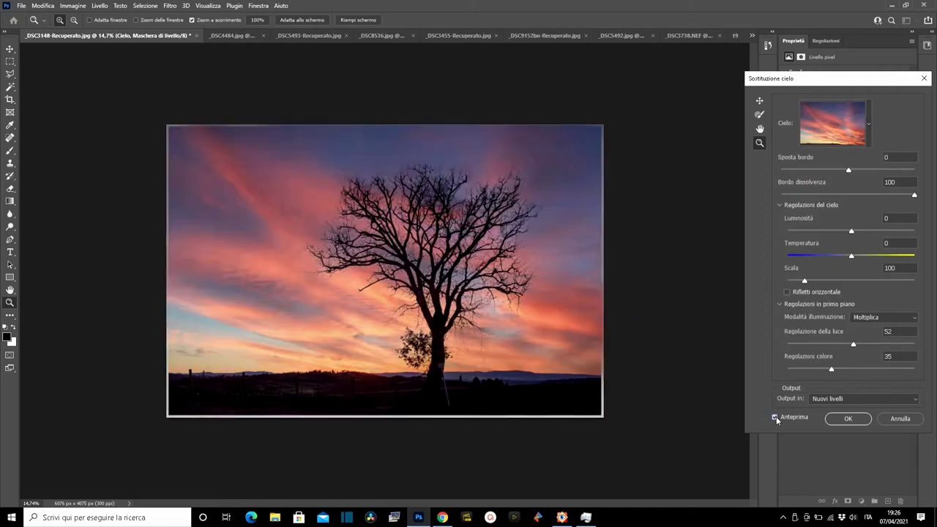
{"action": "left_click", "coordinate": [776, 417]}
Preview the Cieli blu cloudy sky and set Output to Duplica livello
{"action": "left_click", "coordinate": [869, 126]}
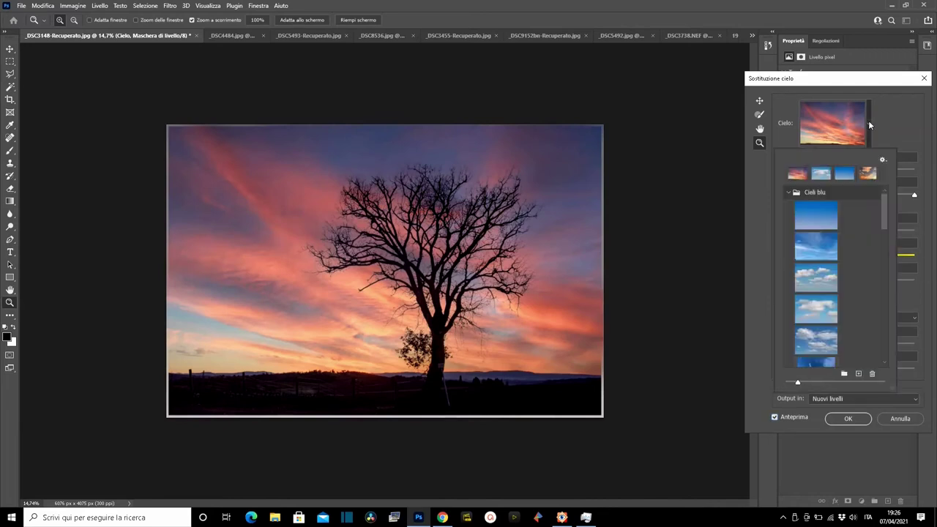
{"action": "left_click", "coordinate": [817, 279]}
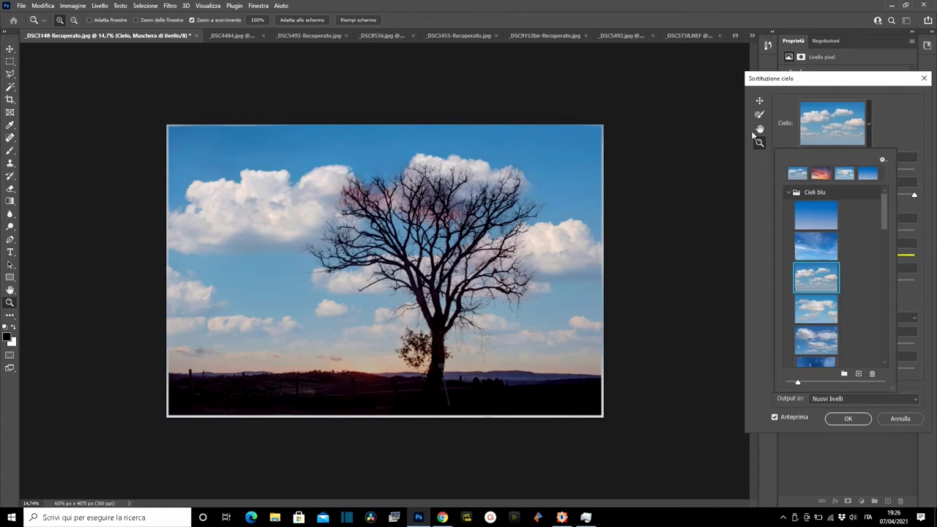
{"action": "left_click", "coordinate": [841, 399]}
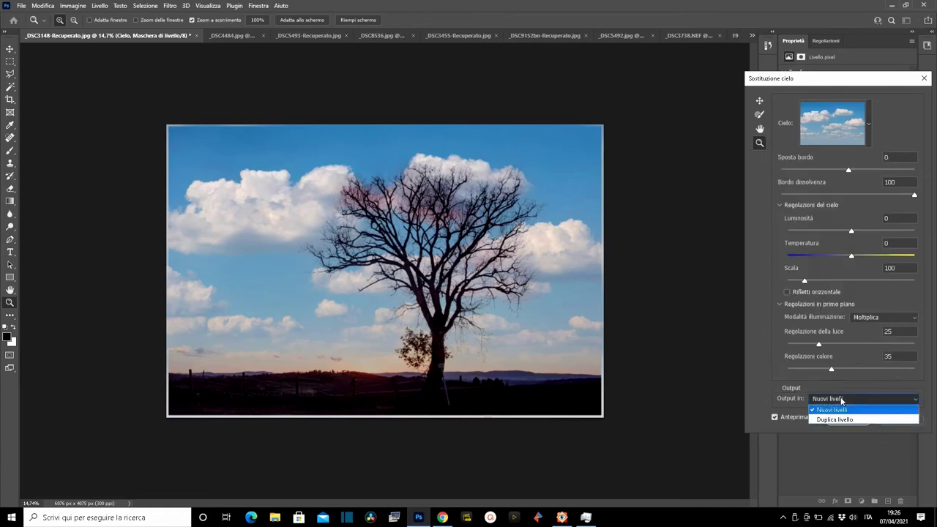
{"action": "left_click", "coordinate": [840, 420]}
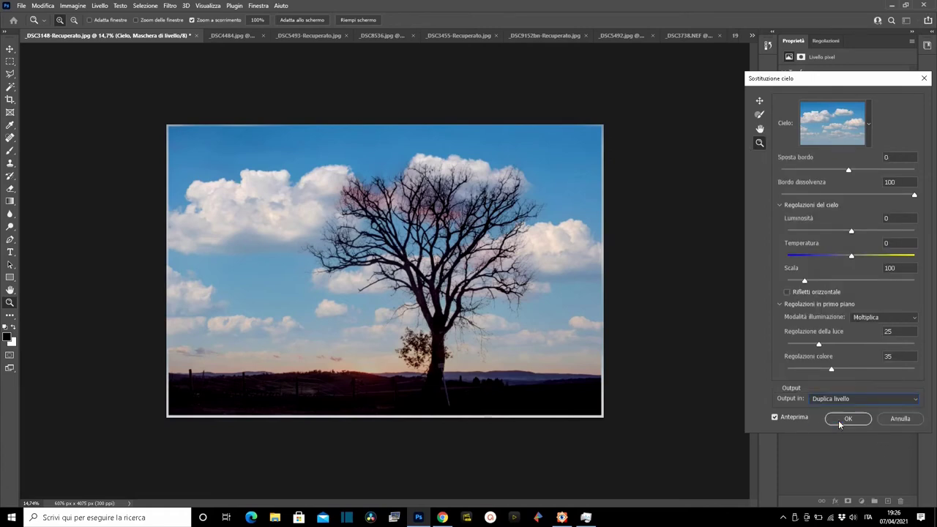
Reselect the Spettacolare pink sunset sky and apply the replacement
{"action": "left_click", "coordinate": [870, 126]}
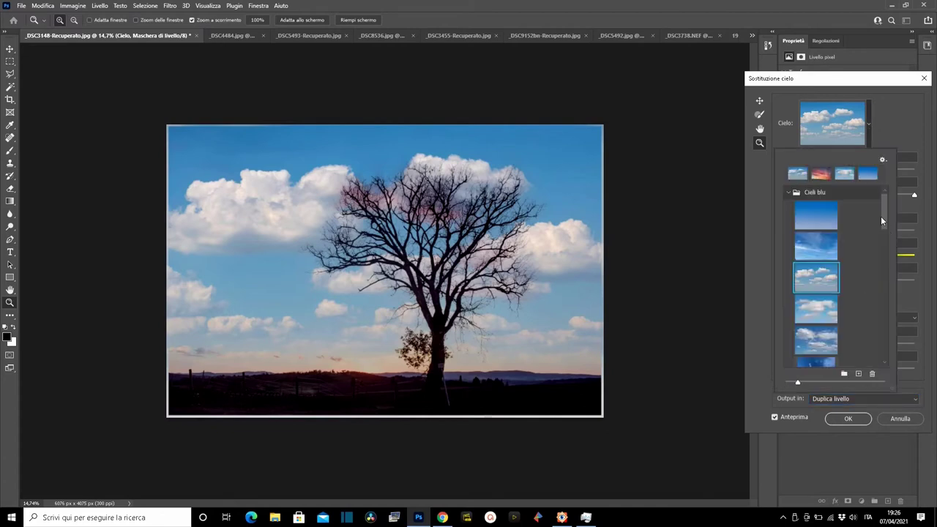
{"action": "left_click_drag", "start_coordinate": [882, 219], "coordinate": [882, 279]}
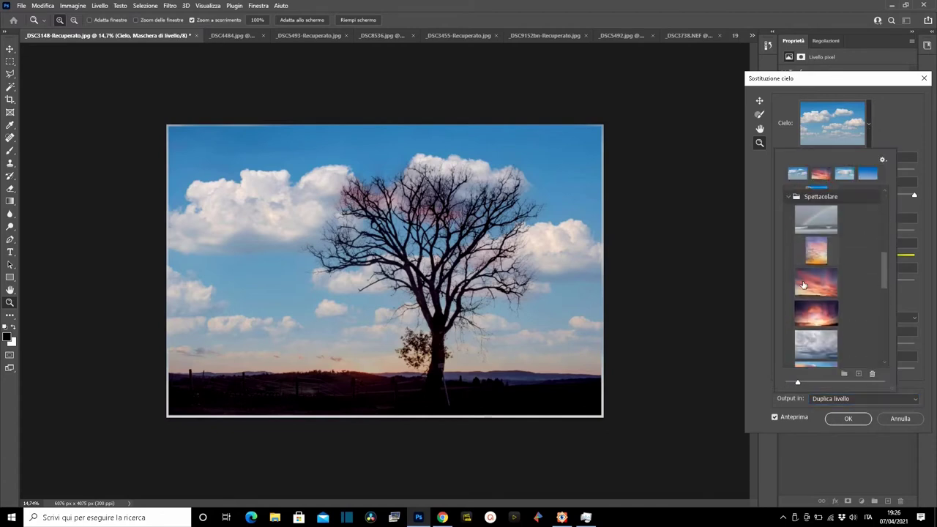
{"action": "left_click", "coordinate": [803, 285]}
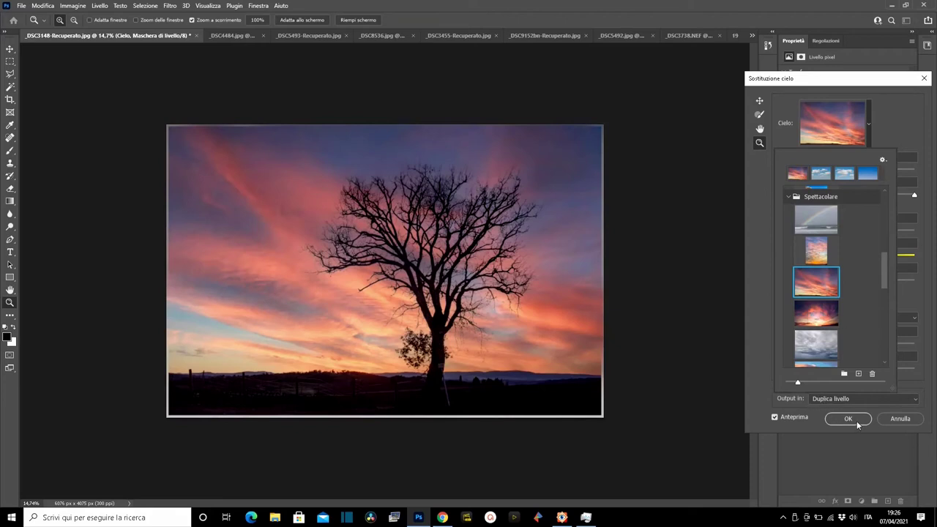
{"action": "left_click", "coordinate": [856, 419]}
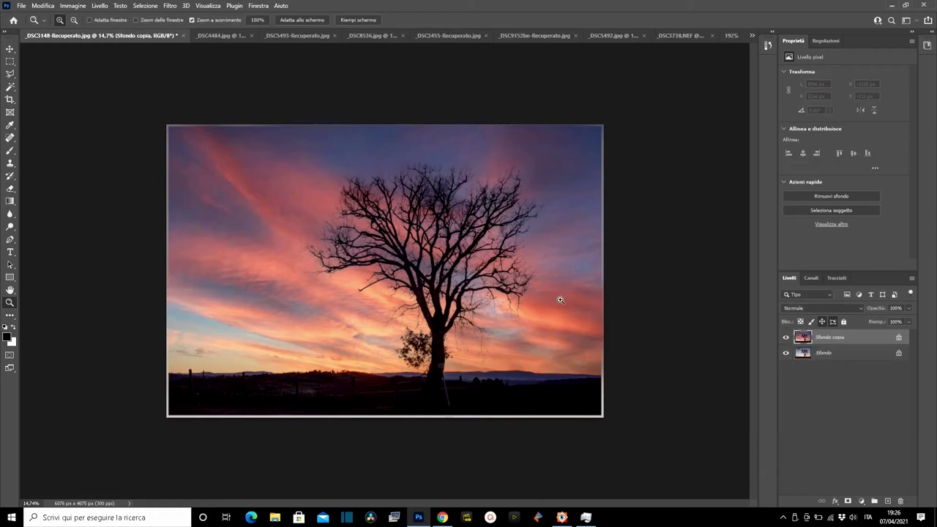
Toggle the Sfondo copia layer to compare before and after, then switch to _DSC8536.jpg
{"action": "left_click", "coordinate": [786, 338]}
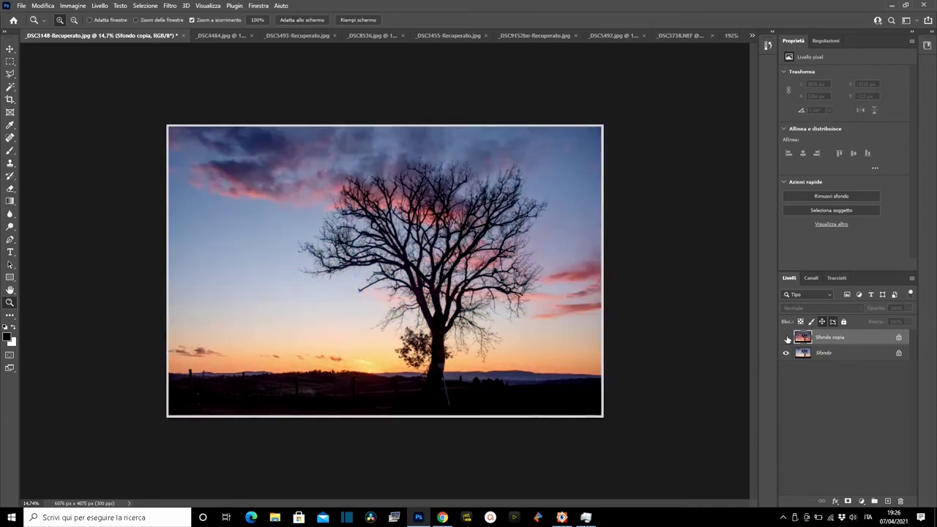
{"action": "left_click", "coordinate": [786, 338]}
{"action": "left_click", "coordinate": [786, 338]}
{"action": "left_click", "coordinate": [787, 337]}
{"action": "left_click", "coordinate": [786, 338]}
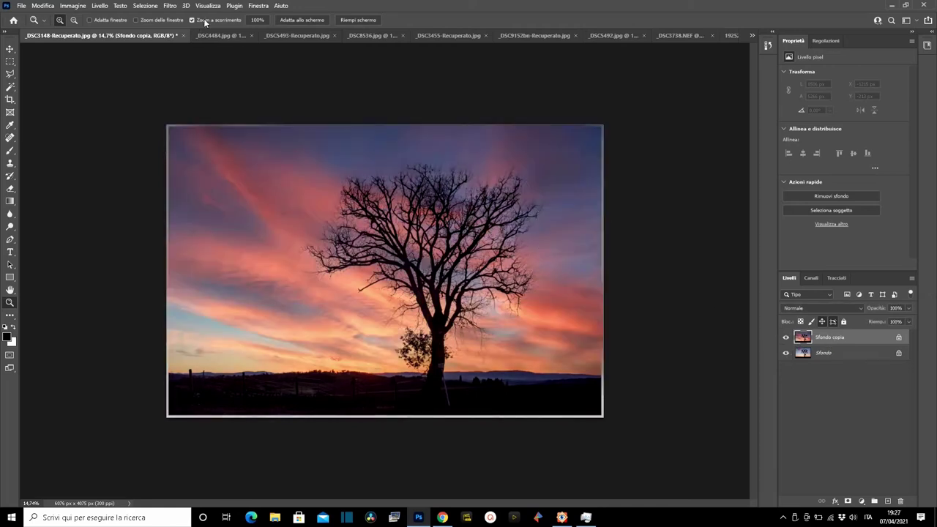
{"action": "left_click", "coordinate": [371, 35]}
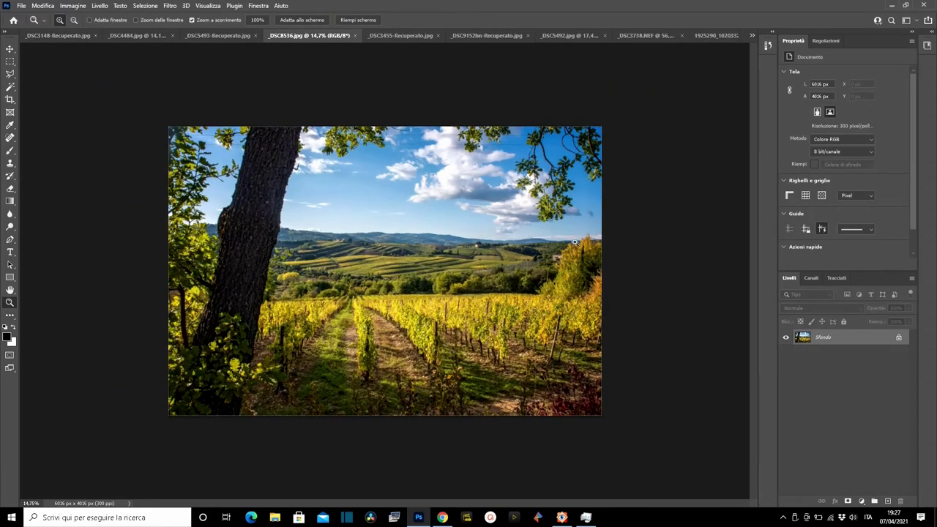
Start Sky Replacement on the vineyard photo and inspect the preview's sky and hills
{"action": "left_click", "coordinate": [37, 6]}
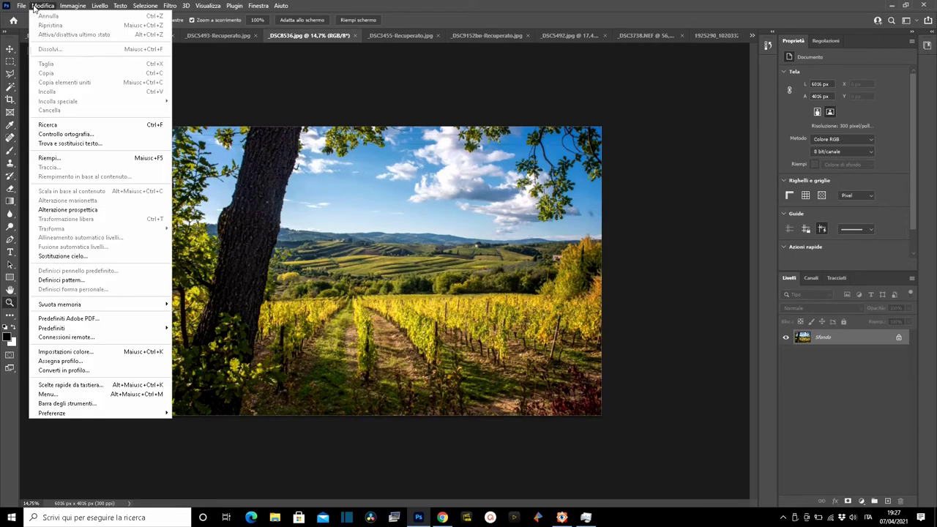
{"action": "left_click", "coordinate": [82, 257]}
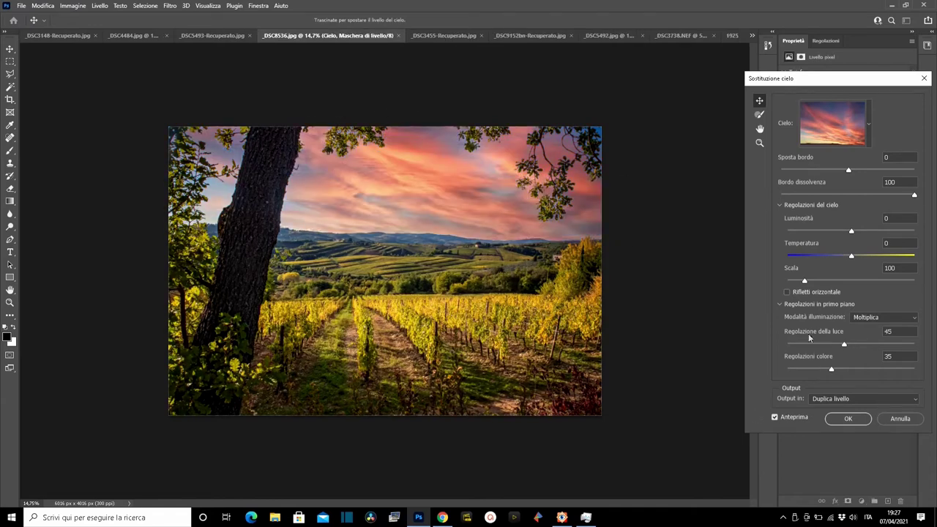
{"action": "left_click", "coordinate": [759, 143]}
{"action": "left_click_drag", "start_coordinate": [566, 181], "coordinate": [627, 193]}
{"action": "left_click_drag", "start_coordinate": [646, 234], "coordinate": [624, 236]}
{"action": "left_click_drag", "start_coordinate": [609, 231], "coordinate": [585, 228]}
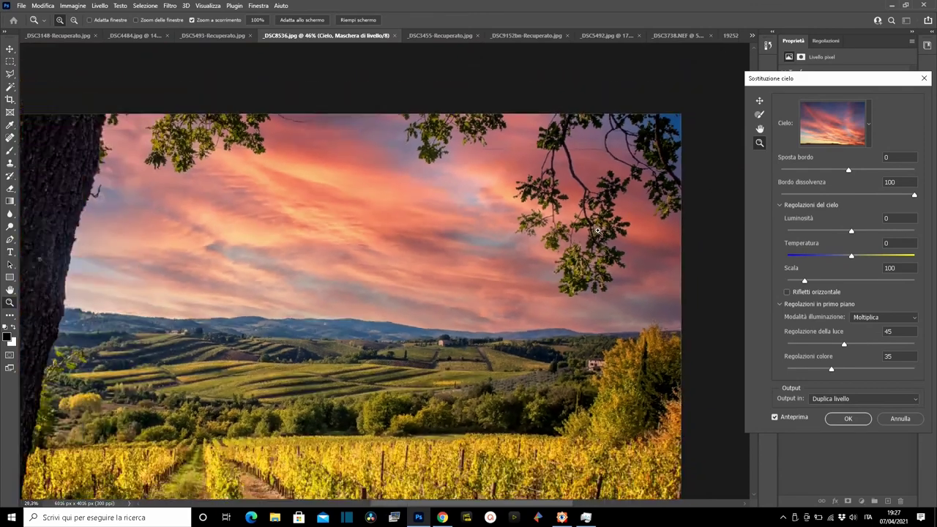
{"action": "mouse_move", "coordinate": [424, 244]}
{"action": "left_mouse_down"}
{"action": "mouse_move", "coordinate": [463, 235]}
{"action": "mouse_move", "coordinate": [435, 222]}
{"action": "left_mouse_up"}
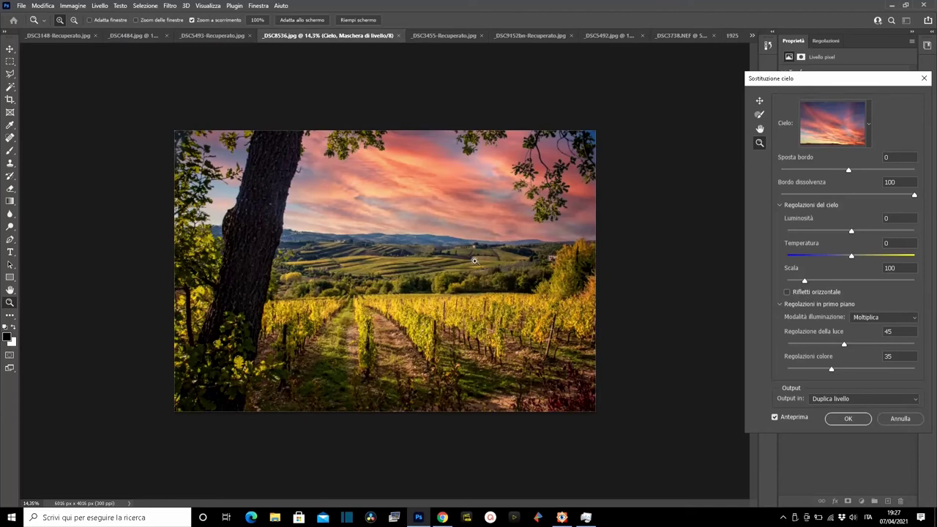
Choose the blue-to-orange gradient sky preset for the vineyard
{"action": "left_click", "coordinate": [870, 130]}
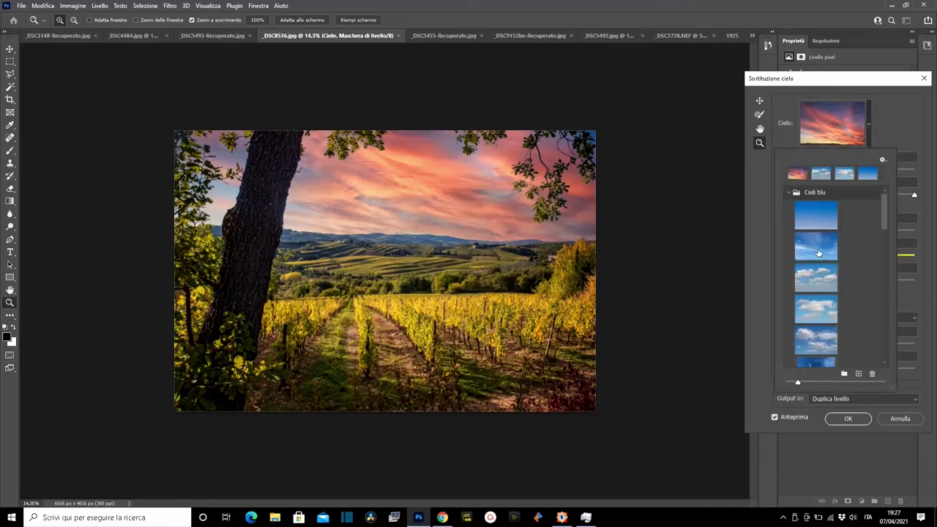
{"action": "scroll", "coordinate": [836, 285], "scroll_direction": "down", "scroll_amount": 1}
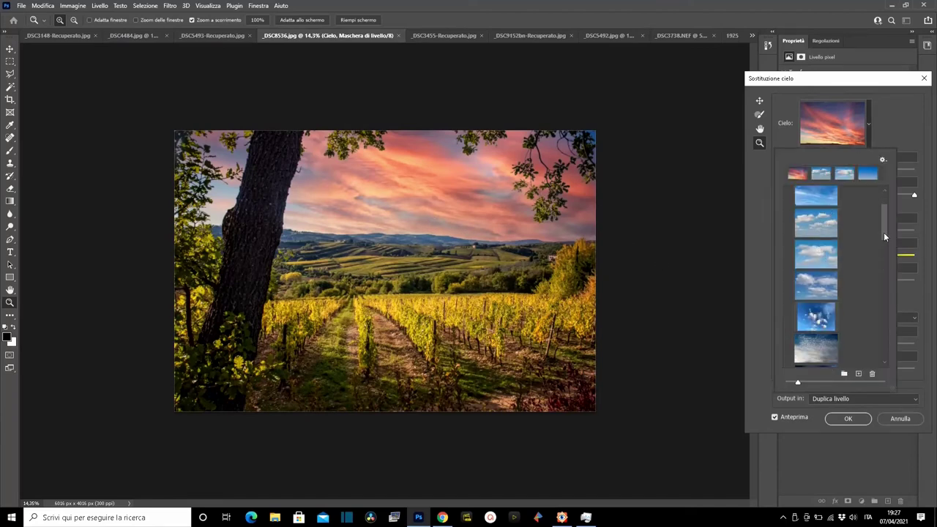
{"action": "mouse_move", "coordinate": [884, 232]}
{"action": "left_mouse_down"}
{"action": "mouse_move", "coordinate": [880, 312]}
{"action": "mouse_move", "coordinate": [895, 352]}
{"action": "left_mouse_up"}
{"action": "left_click", "coordinate": [812, 356]}
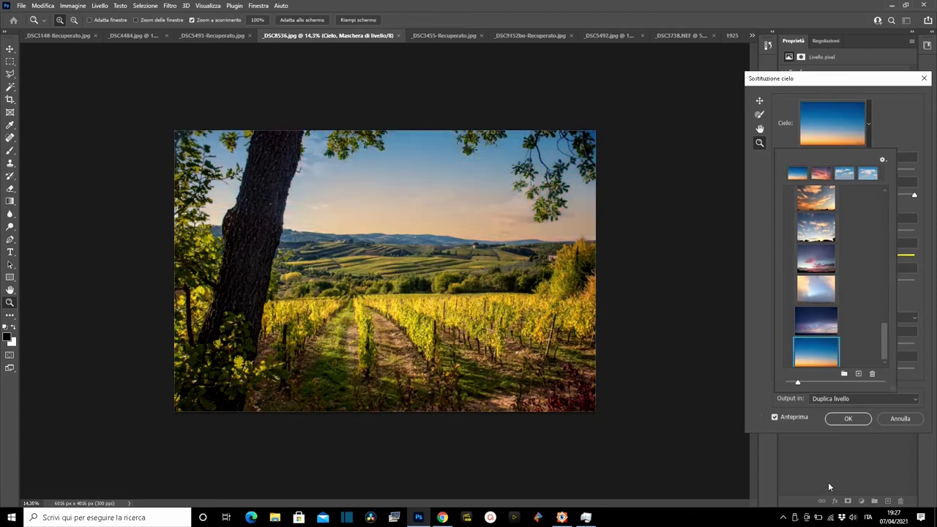
{"action": "left_click", "coordinate": [774, 419]}
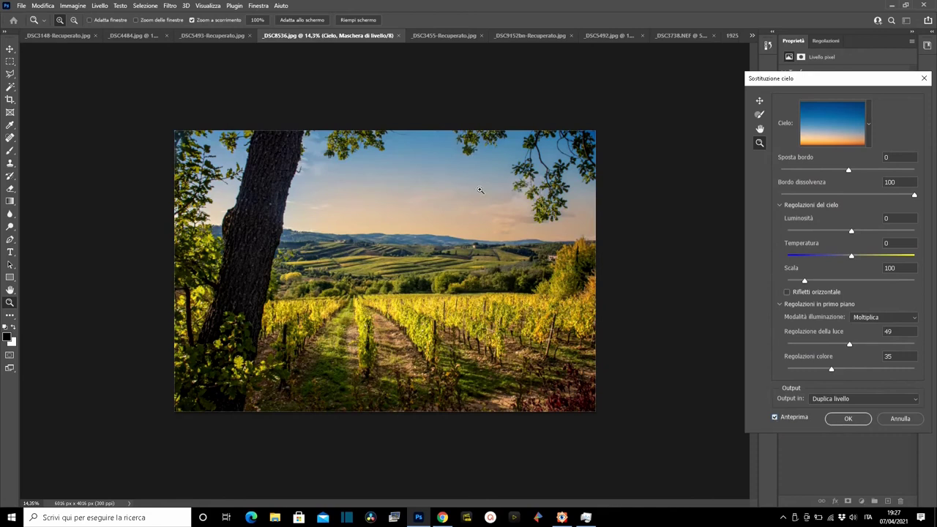
Toggle Preview to compare with the original sky, inspecting the branches up close
{"action": "left_click", "coordinate": [387, 270]}
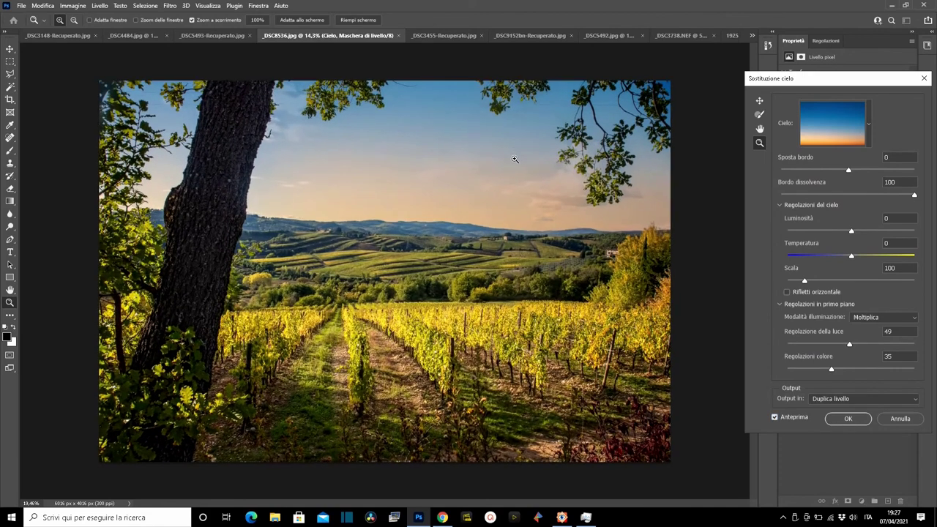
{"action": "left_click", "coordinate": [775, 418]}
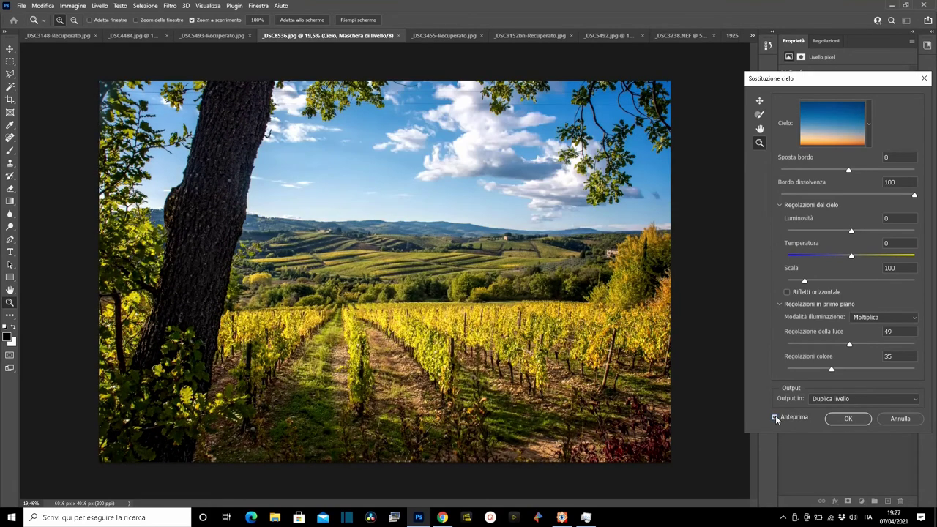
{"action": "left_click", "coordinate": [580, 199]}
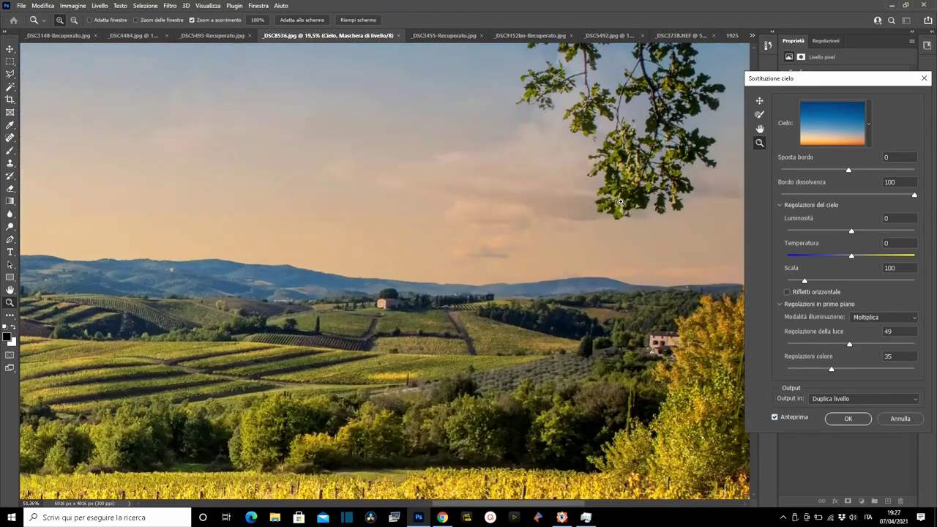
{"action": "left_click_drag", "start_coordinate": [593, 241], "coordinate": [541, 213]}
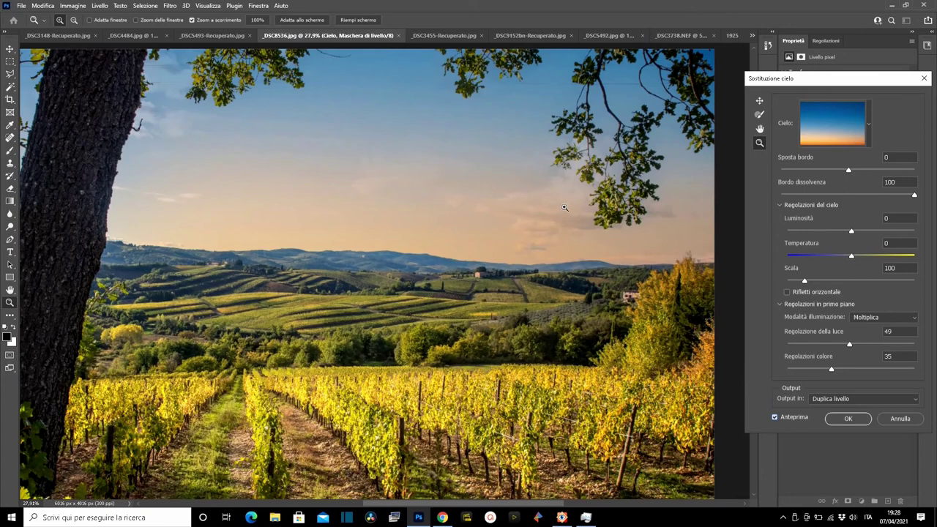
{"action": "mouse_move", "coordinate": [565, 208]}
{"action": "left_mouse_down"}
{"action": "mouse_move", "coordinate": [558, 212]}
{"action": "mouse_move", "coordinate": [589, 215]}
{"action": "left_mouse_up"}
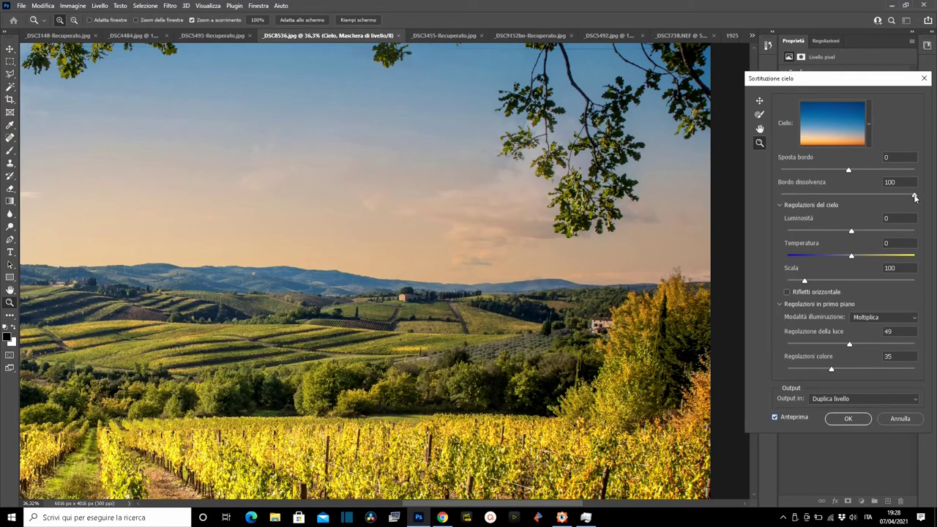
Compare Fade Edge values from 0 to 100 on the golden sky and settle at 50
{"action": "left_click_drag", "start_coordinate": [914, 197], "coordinate": [841, 196]}
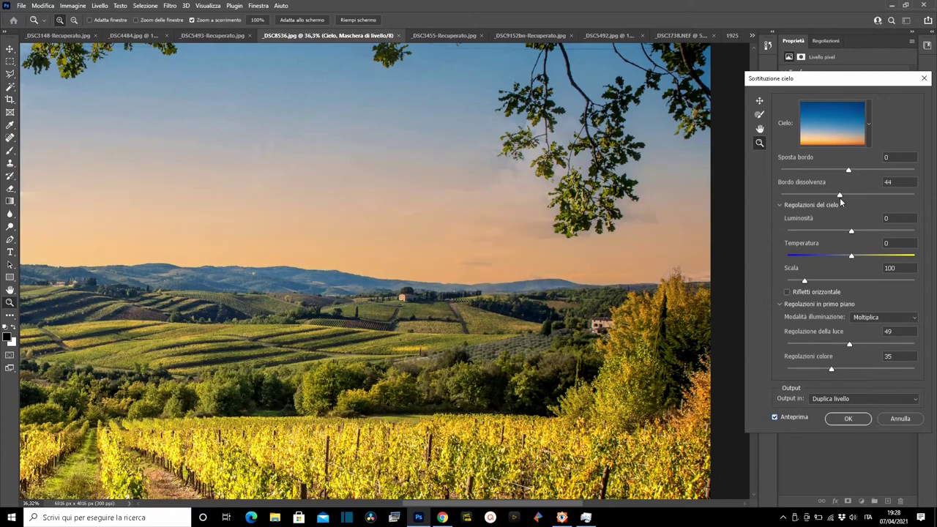
{"action": "left_click_drag", "start_coordinate": [841, 194], "coordinate": [751, 202]}
{"action": "left_click_drag", "start_coordinate": [782, 195], "coordinate": [915, 204]}
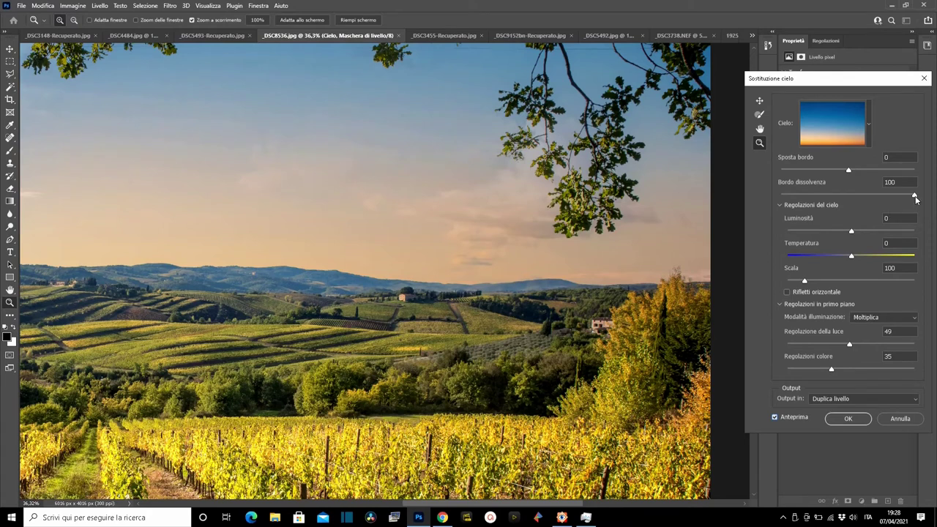
{"action": "left_click_drag", "start_coordinate": [915, 199], "coordinate": [686, 207]}
{"action": "left_click_drag", "start_coordinate": [575, 293], "coordinate": [536, 284]}
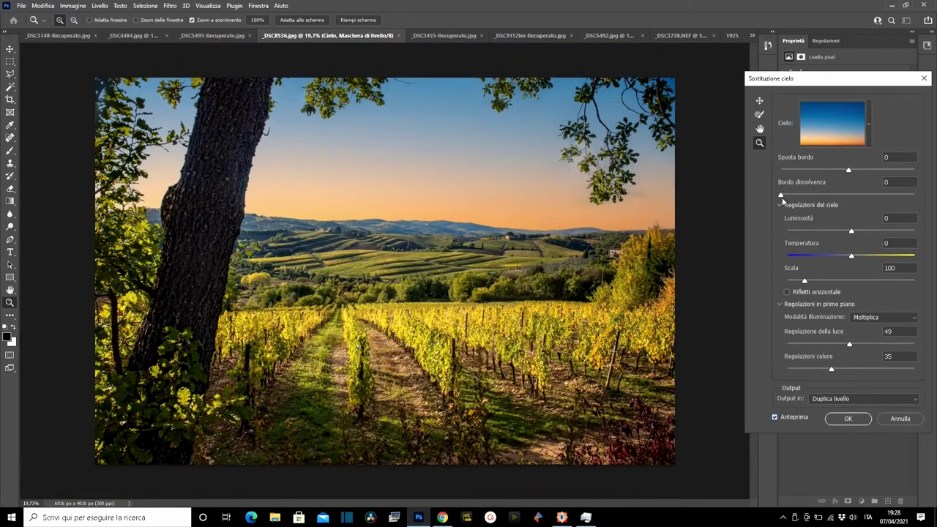
{"action": "left_click_drag", "start_coordinate": [809, 195], "coordinate": [839, 196]}
{"action": "left_click_drag", "start_coordinate": [843, 196], "coordinate": [847, 194]}
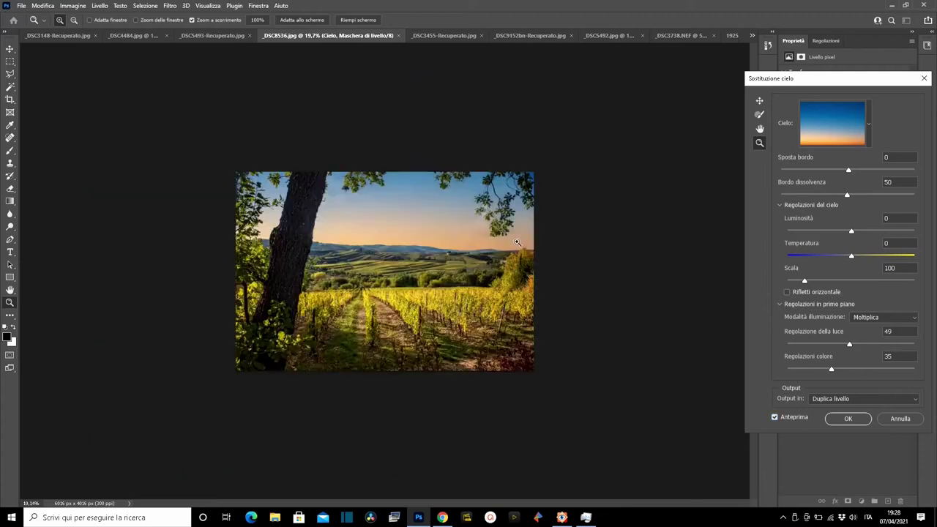
{"action": "left_click_drag", "start_coordinate": [546, 246], "coordinate": [521, 242]}
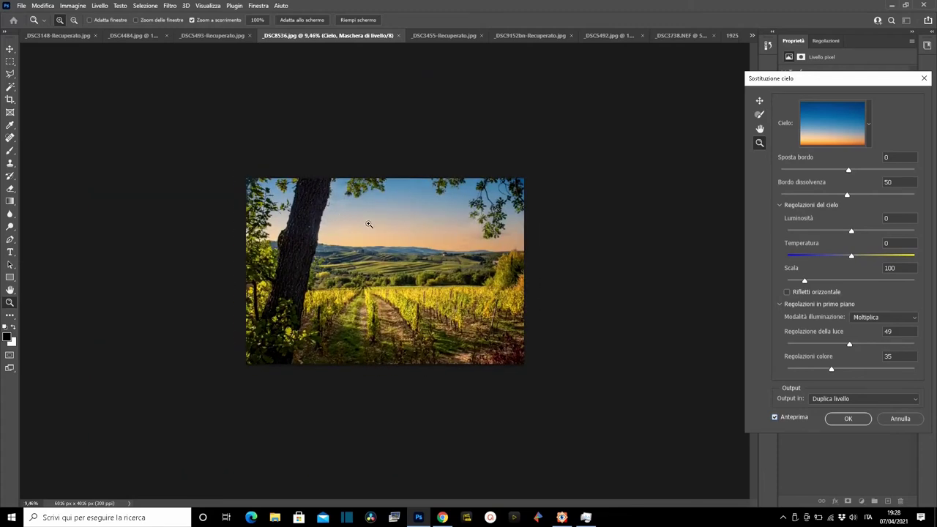
{"action": "left_click_drag", "start_coordinate": [345, 182], "coordinate": [339, 179]}
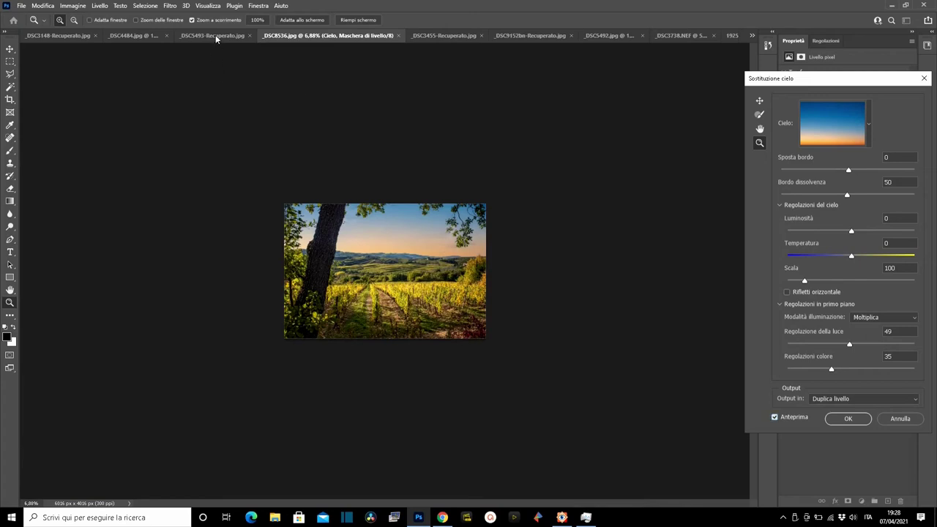
Apply the golden sky, then start Sky Replacement on the cypress avenue photo _DSC5493-Recuperato.jpg
{"action": "left_click", "coordinate": [850, 420]}
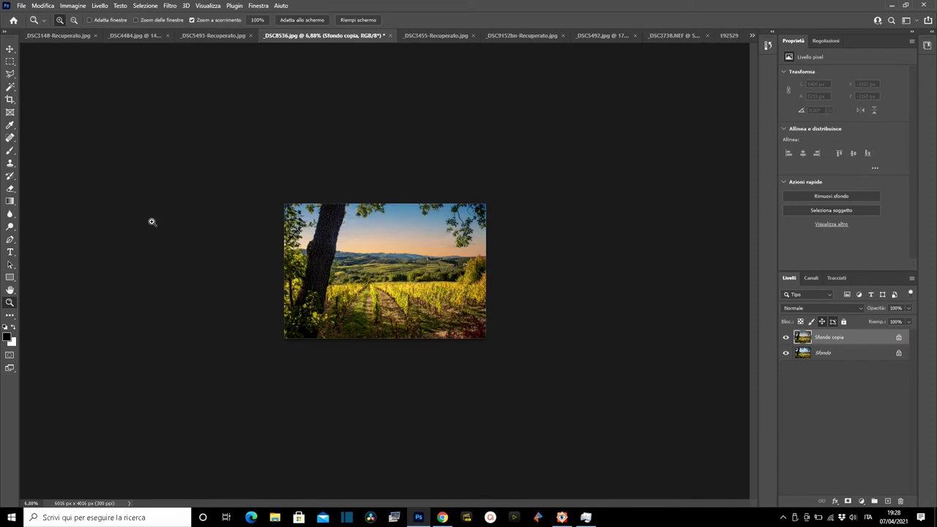
{"action": "left_click", "coordinate": [209, 36]}
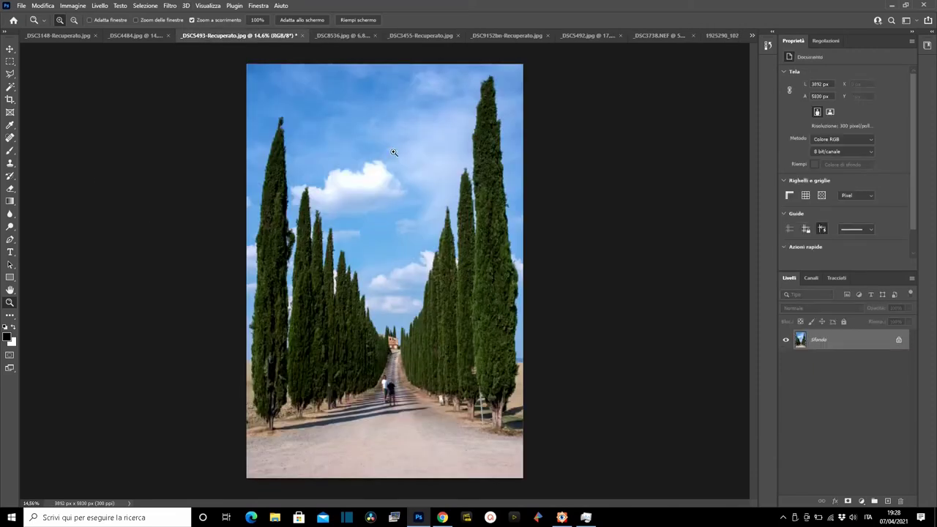
{"action": "left_click_drag", "start_coordinate": [407, 161], "coordinate": [395, 169]}
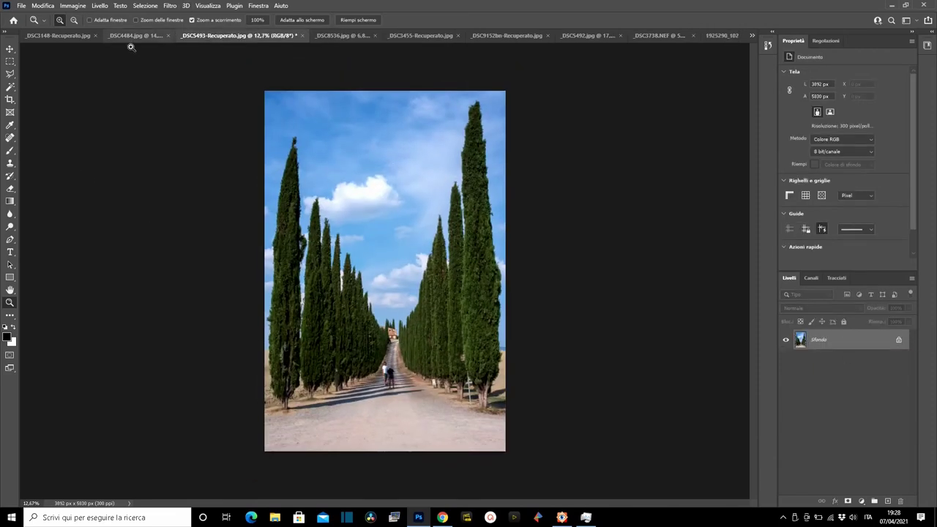
{"action": "left_click", "coordinate": [48, 8]}
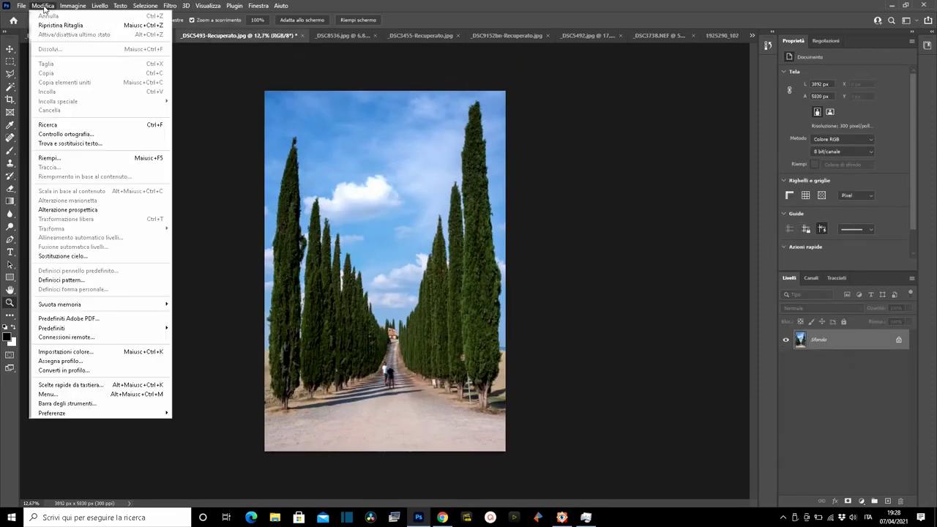
{"action": "left_click", "coordinate": [85, 258]}
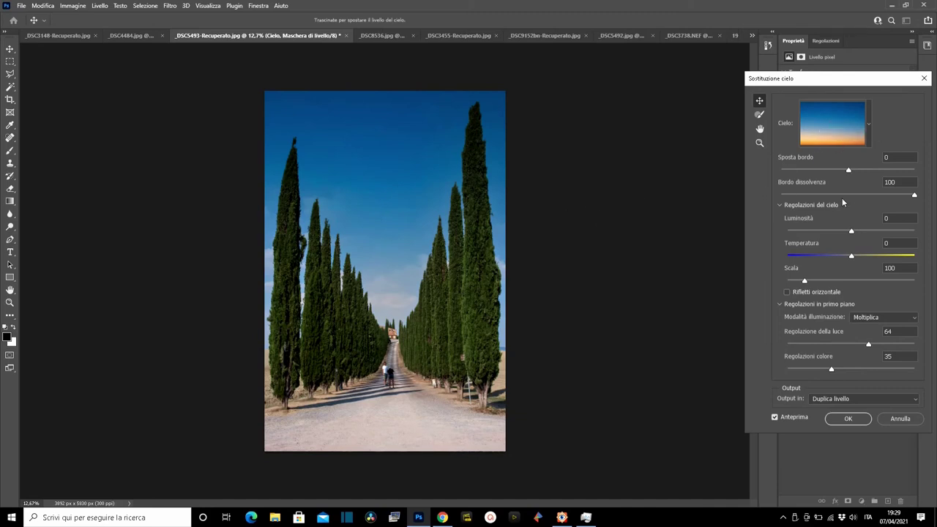
Zoom into the cypress treetops and try Shift Edge at 100 before settling at -5
{"action": "left_click", "coordinate": [759, 143]}
{"action": "mouse_move", "coordinate": [477, 195]}
{"action": "left_mouse_down"}
{"action": "mouse_move", "coordinate": [538, 208]}
{"action": "mouse_move", "coordinate": [500, 191]}
{"action": "left_mouse_up"}
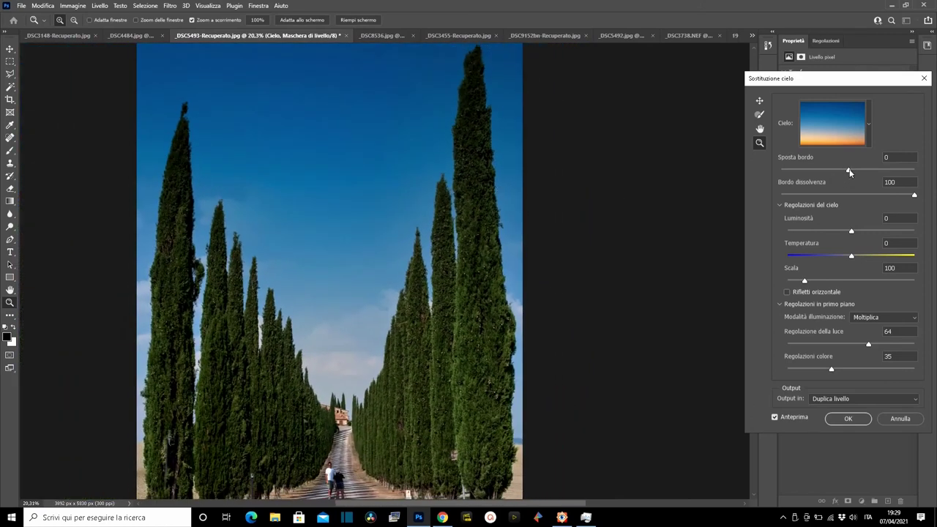
{"action": "left_click_drag", "start_coordinate": [850, 171], "coordinate": [922, 180]}
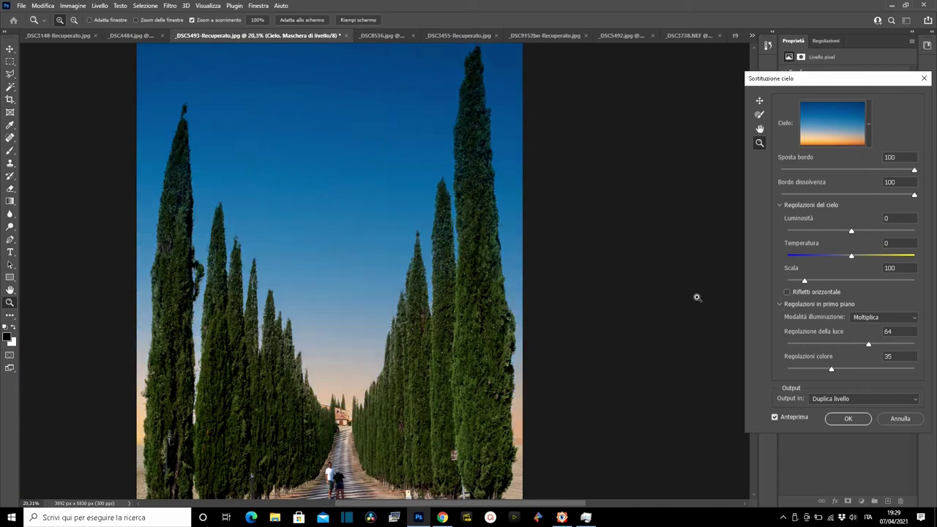
{"action": "left_click", "coordinate": [509, 197]}
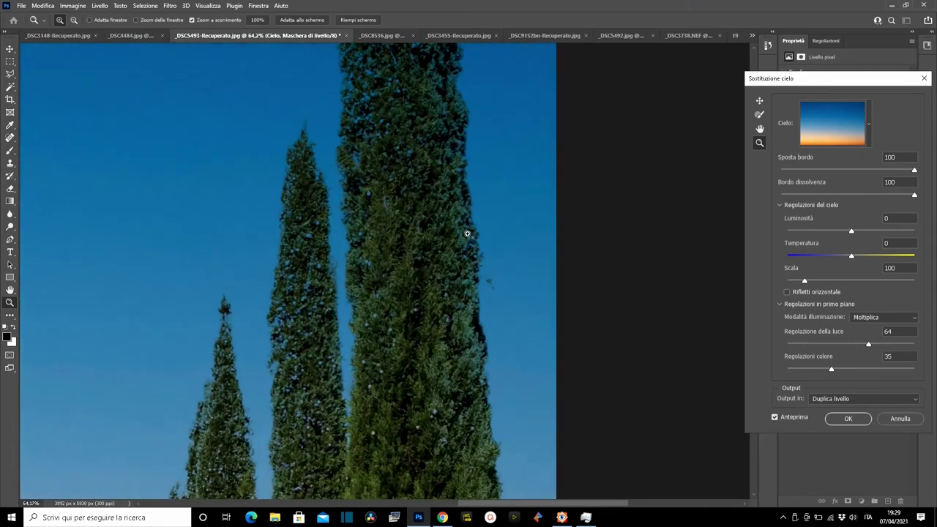
{"action": "left_click_drag", "start_coordinate": [915, 172], "coordinate": [824, 171]}
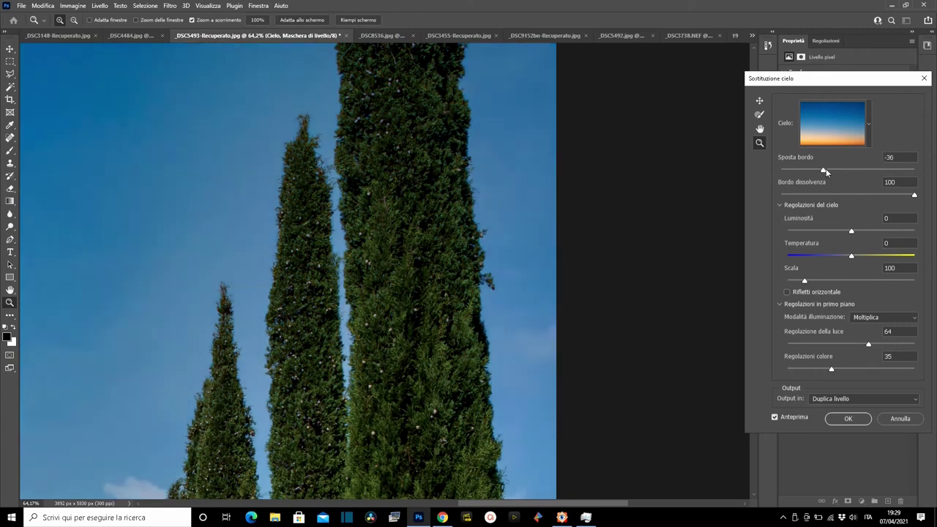
{"action": "left_click_drag", "start_coordinate": [824, 170], "coordinate": [844, 172]}
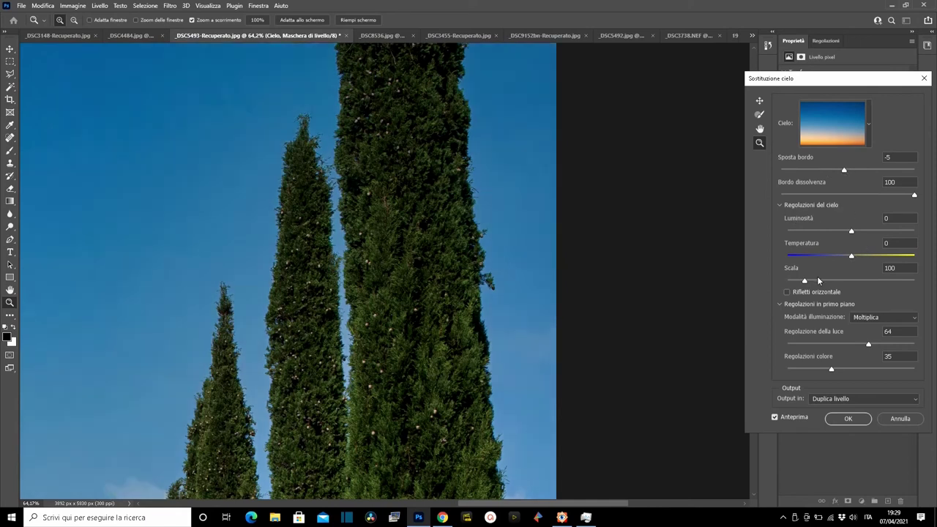
{"action": "mouse_move", "coordinate": [423, 275]}
{"action": "left_mouse_down"}
{"action": "mouse_move", "coordinate": [407, 293]}
{"action": "mouse_move", "coordinate": [409, 281]}
{"action": "left_mouse_up"}
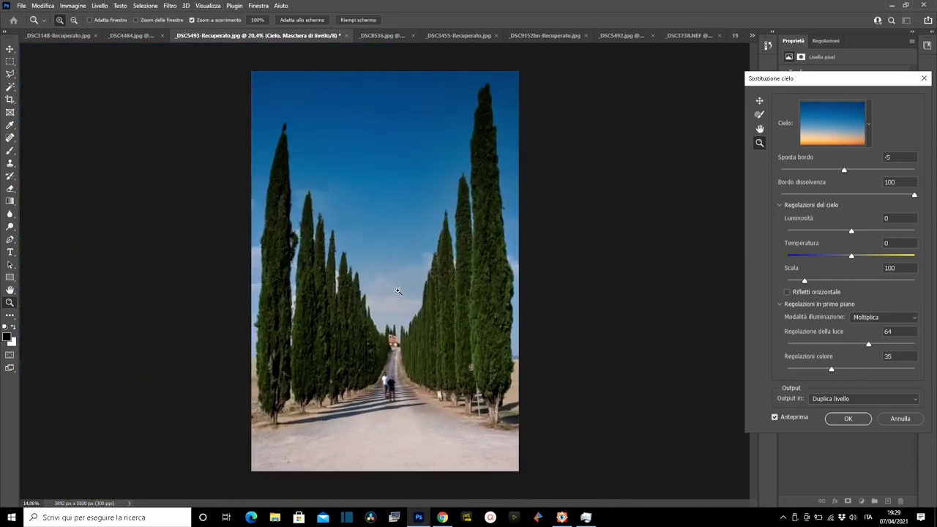
Try a cloudy blue preset, pick the pink sunset sky, then untick Anteprima to compare
{"action": "left_click", "coordinate": [774, 417]}
{"action": "left_click", "coordinate": [774, 417]}
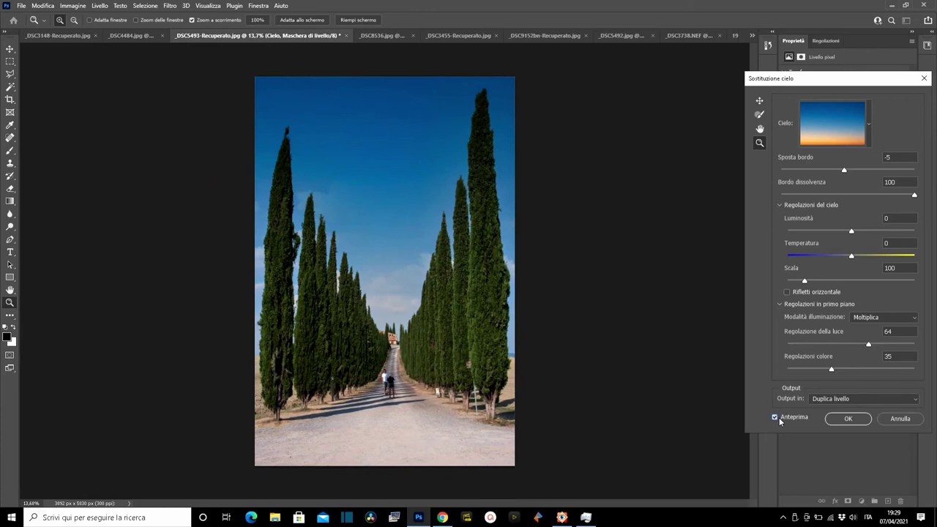
{"action": "left_click", "coordinate": [867, 124]}
{"action": "left_click", "coordinate": [817, 284]}
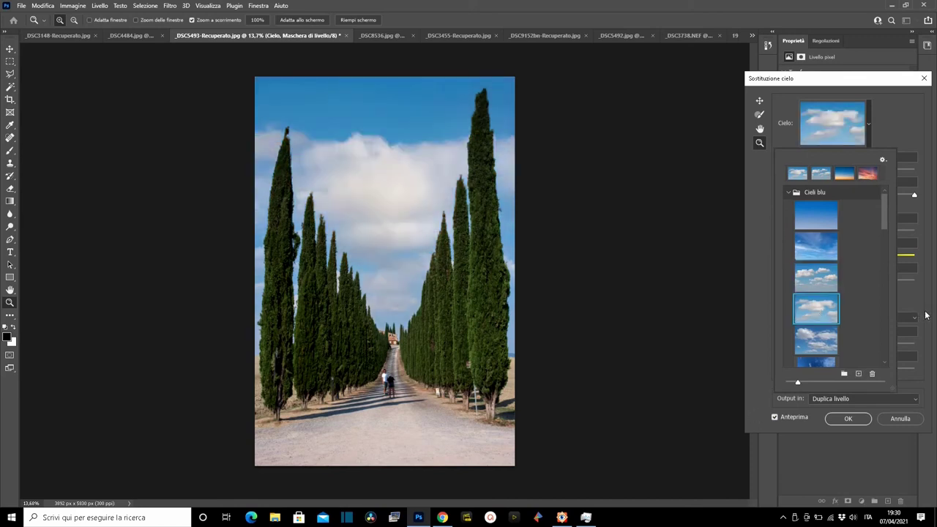
{"action": "left_click_drag", "start_coordinate": [883, 208], "coordinate": [888, 281]}
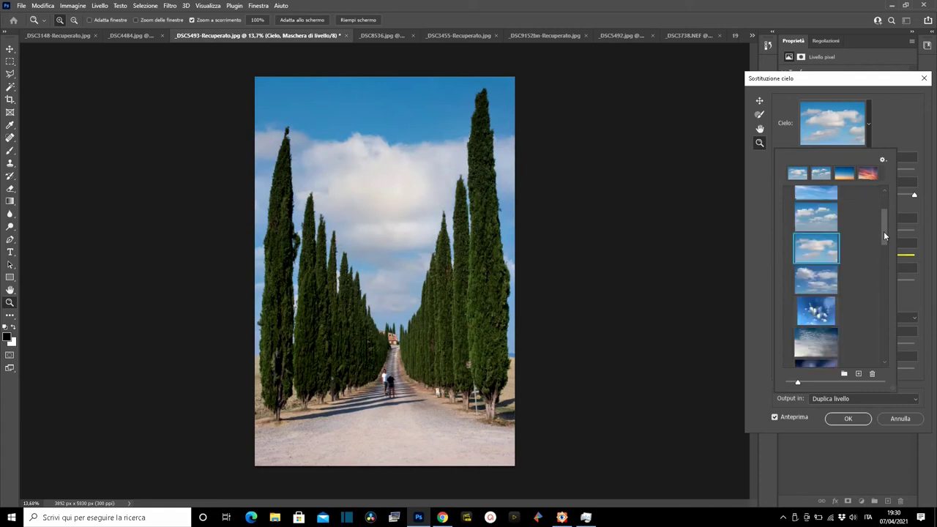
{"action": "left_click", "coordinate": [811, 232]}
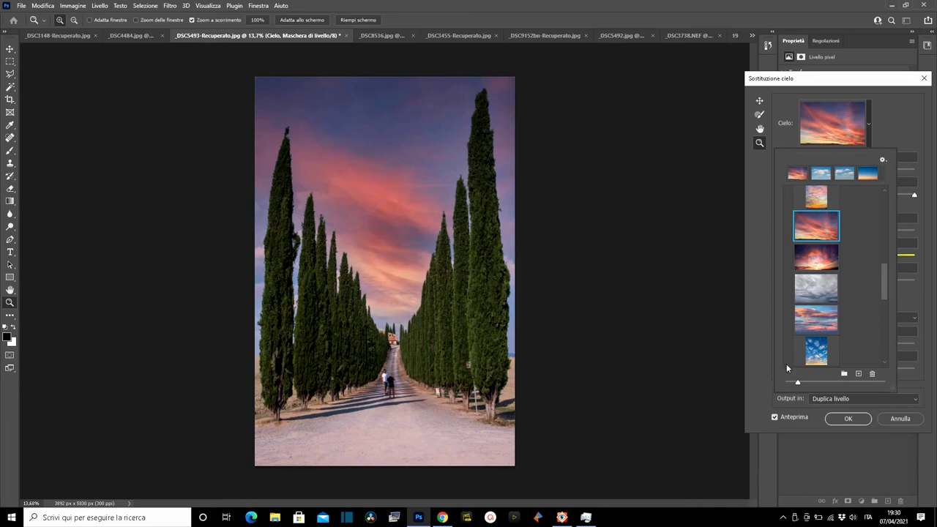
{"action": "left_click", "coordinate": [775, 418]}
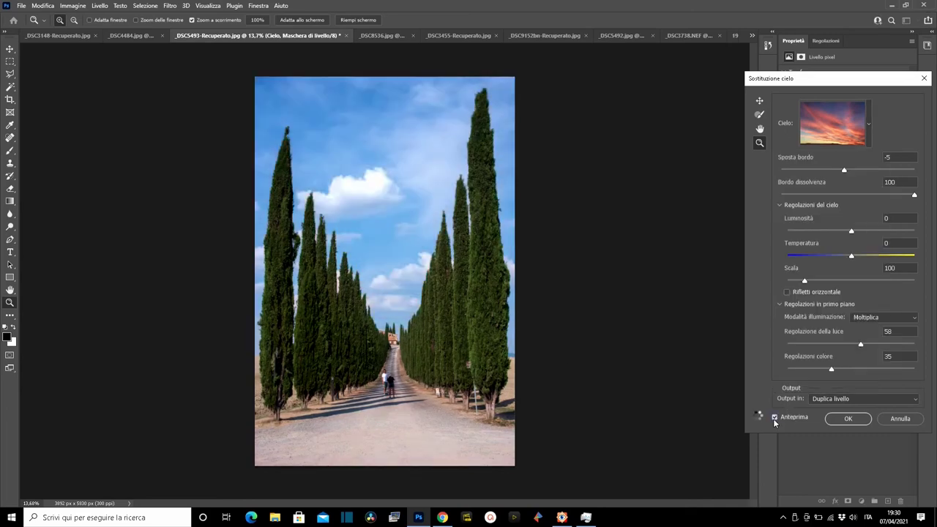
Zoom into the road and toggle Anteprima to compare the pink sunset's effect on the lighting
{"action": "left_click_drag", "start_coordinate": [462, 428], "coordinate": [395, 443]}
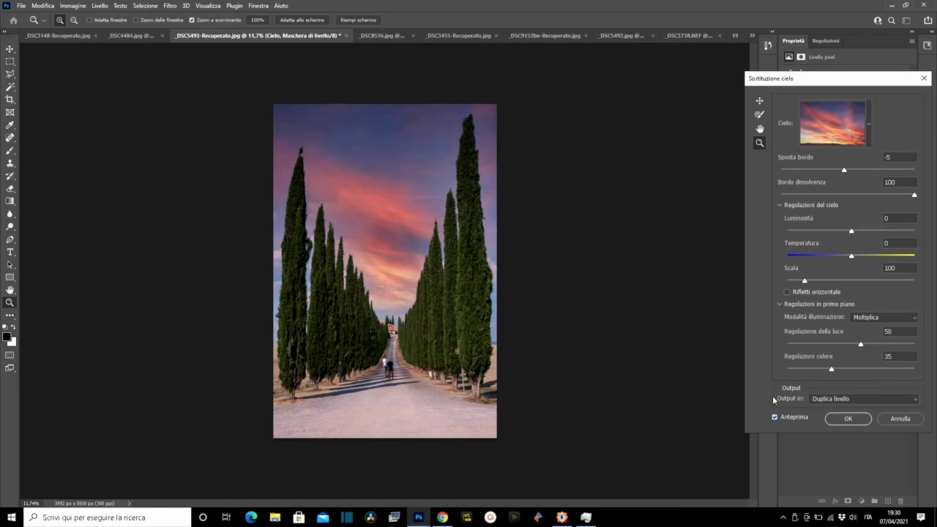
{"action": "left_click", "coordinate": [775, 419]}
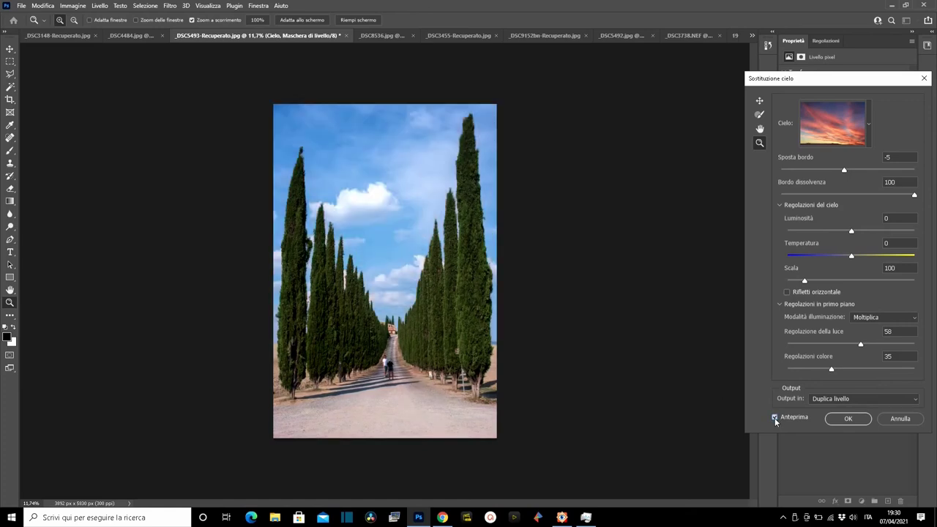
{"action": "left_click", "coordinate": [775, 418]}
{"action": "left_click_drag", "start_coordinate": [377, 428], "coordinate": [745, 441]}
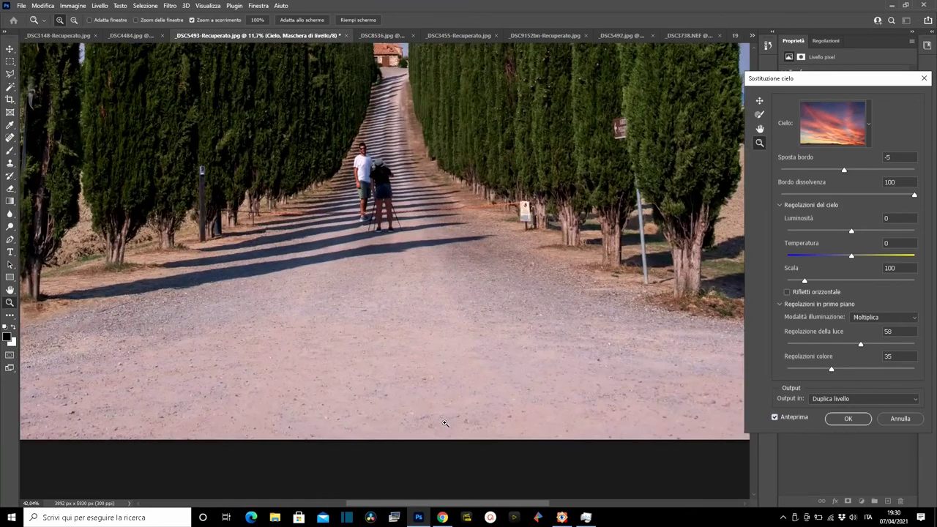
{"action": "left_click", "coordinate": [775, 418]}
{"action": "left_click", "coordinate": [775, 417]}
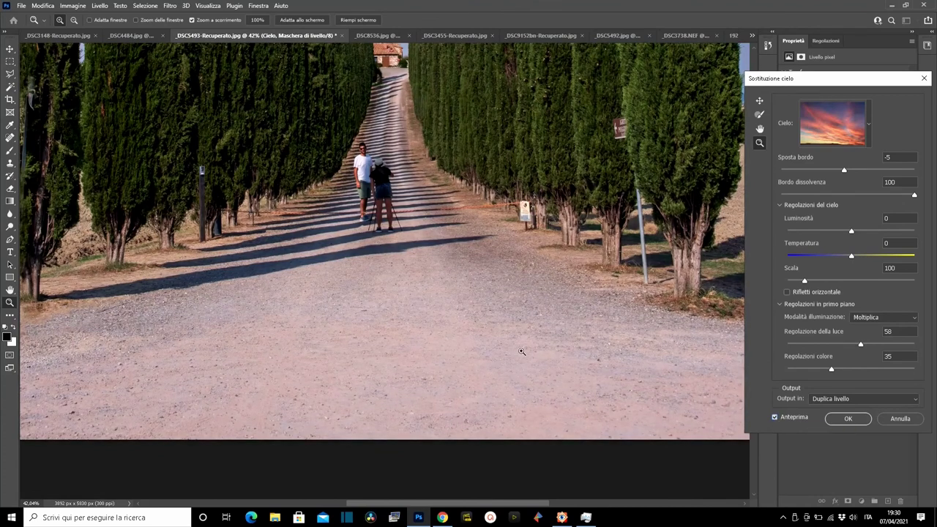
{"action": "left_click_drag", "start_coordinate": [524, 352], "coordinate": [516, 344]}
{"action": "left_click_drag", "start_coordinate": [591, 320], "coordinate": [475, 299]}
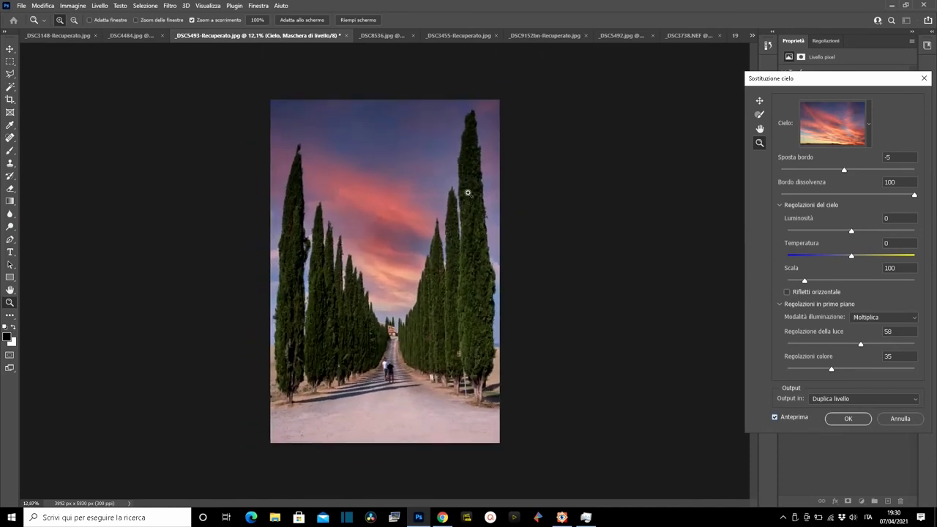
Pick a Cieli blu cloudy sky for the cypress avenue and turn Anteprima back on
{"action": "left_click", "coordinate": [870, 124]}
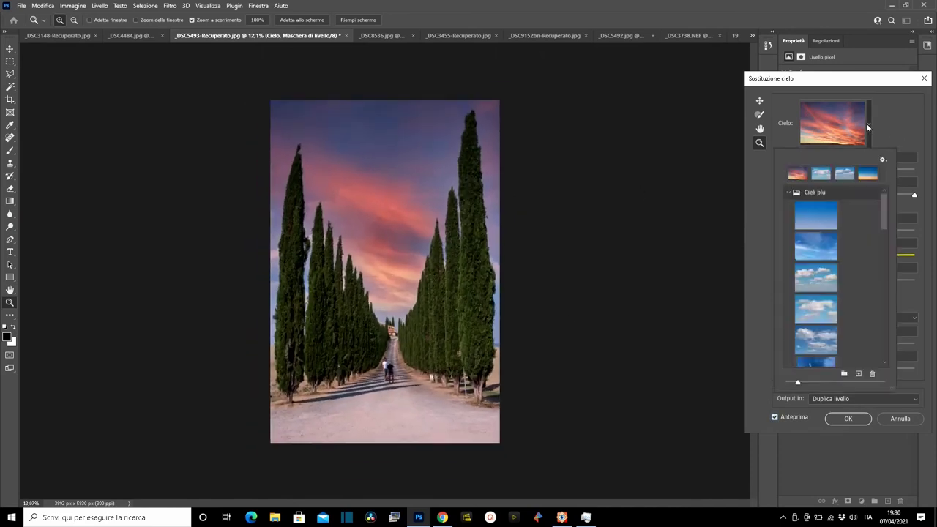
{"action": "mouse_move", "coordinate": [883, 212]}
{"action": "left_mouse_down"}
{"action": "mouse_move", "coordinate": [912, 350]}
{"action": "mouse_move", "coordinate": [916, 227]}
{"action": "left_mouse_up"}
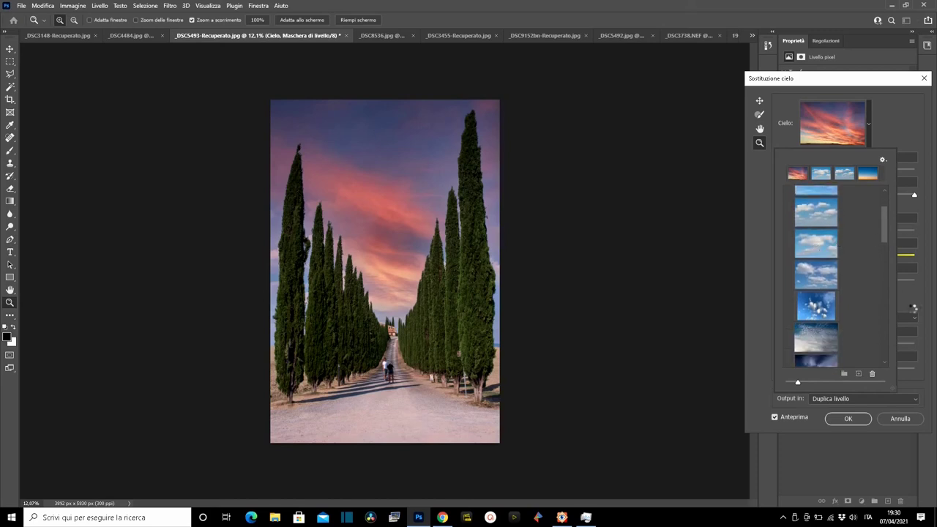
{"action": "left_click", "coordinate": [816, 243]}
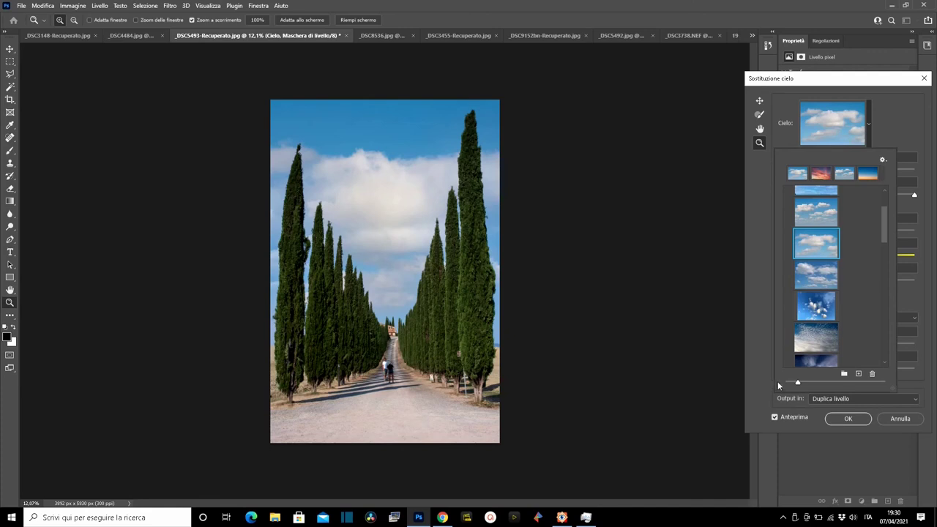
{"action": "left_click", "coordinate": [778, 416]}
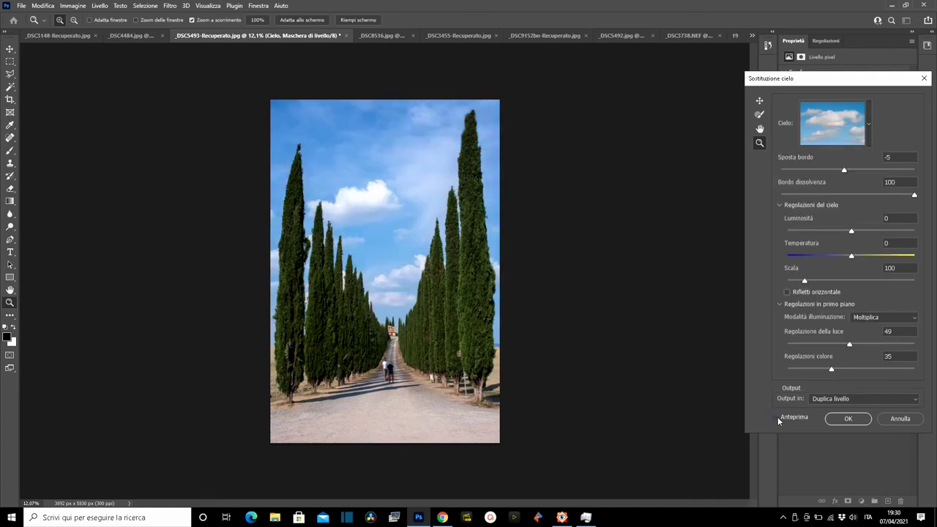
{"action": "left_click", "coordinate": [776, 417]}
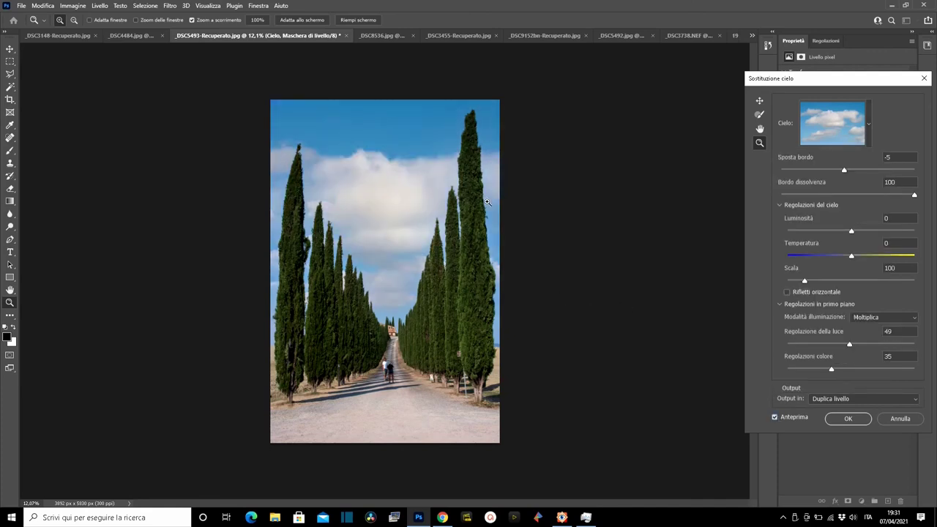
{"action": "mouse_move", "coordinate": [487, 202]}
{"action": "left_mouse_down"}
{"action": "mouse_move", "coordinate": [408, 260]}
{"action": "mouse_move", "coordinate": [404, 246]}
{"action": "left_mouse_up"}
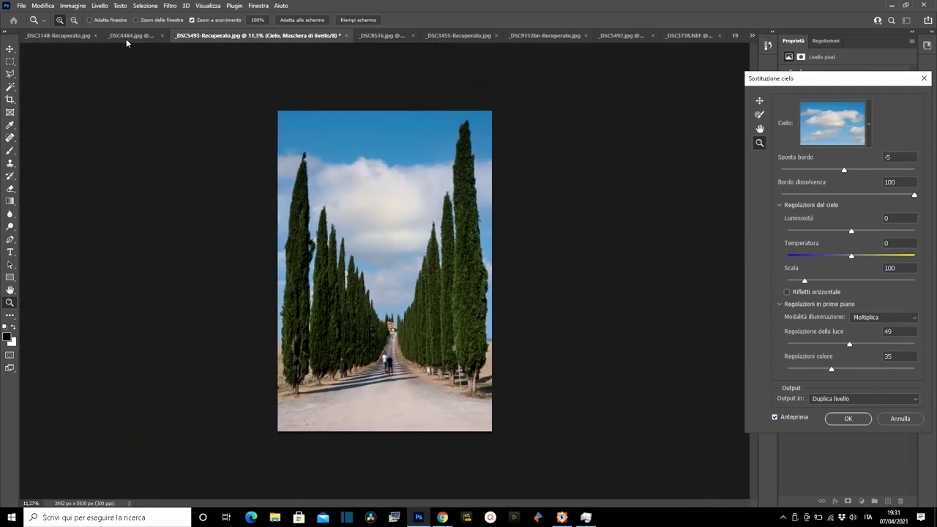
Apply the cloudy blue sky, then return to _DSC3148-Recuperato.jpg and compare its sunset sky layer
{"action": "left_click", "coordinate": [847, 419]}
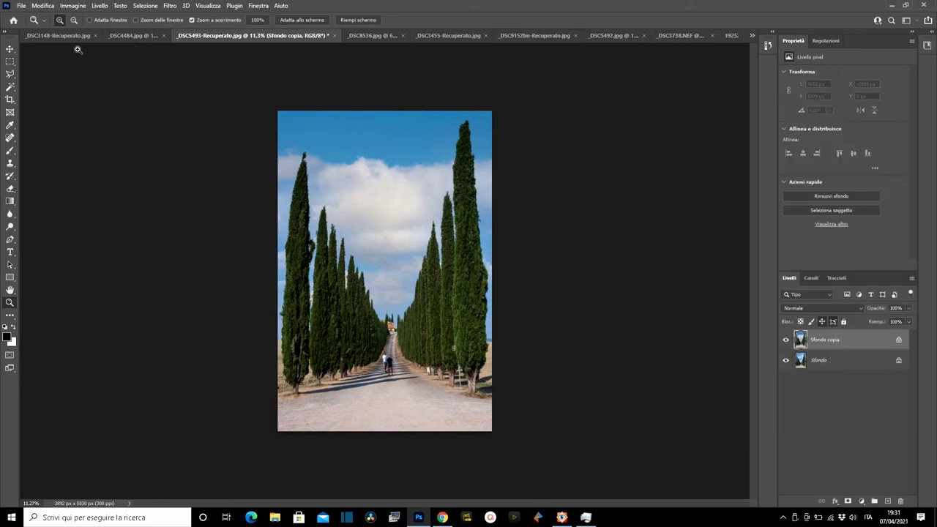
{"action": "left_click", "coordinate": [55, 36]}
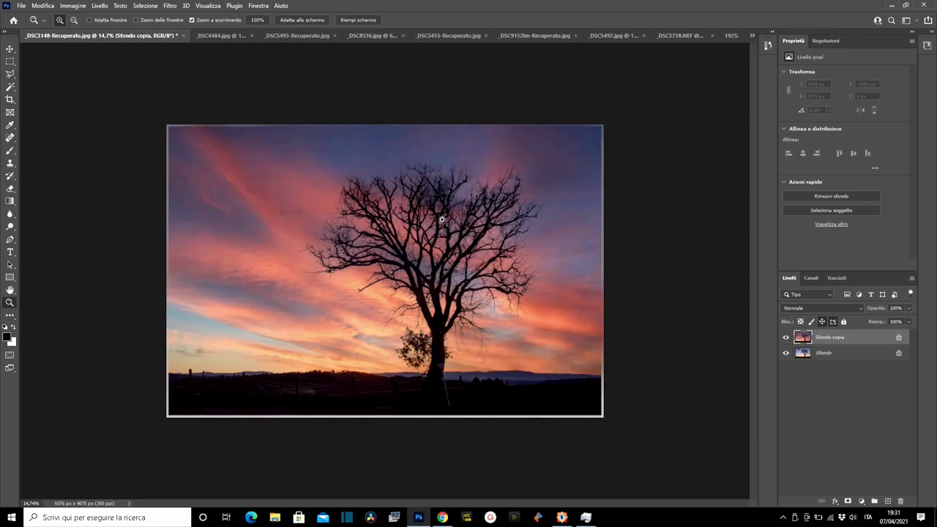
{"action": "left_click_drag", "start_coordinate": [434, 241], "coordinate": [477, 254]}
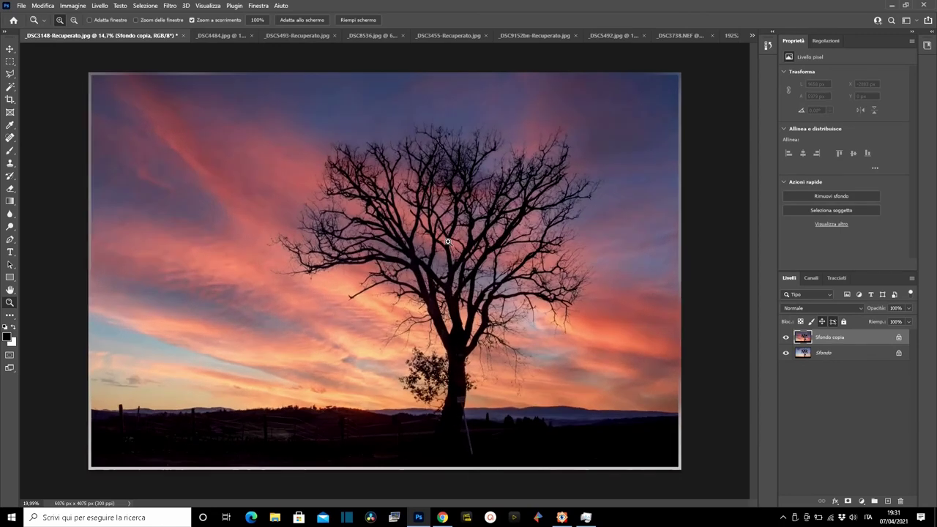
{"action": "left_click", "coordinate": [787, 339]}
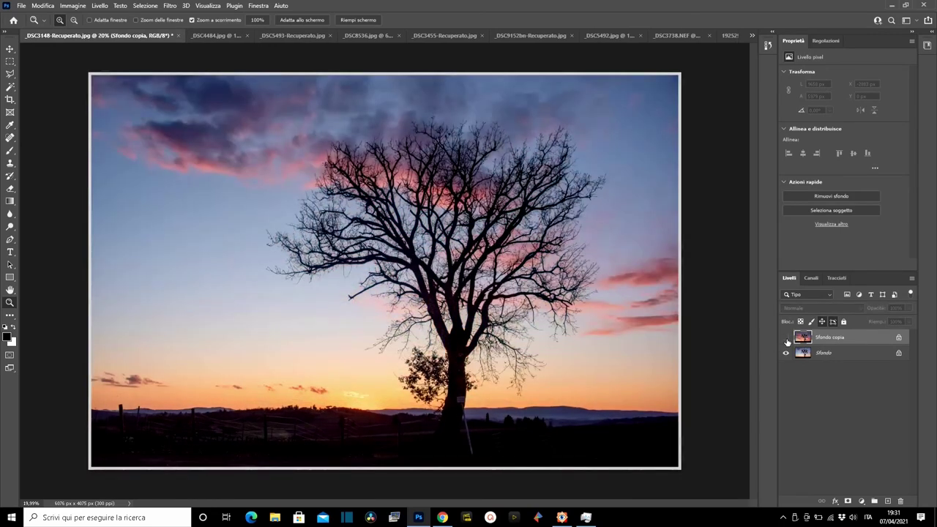
{"action": "left_click", "coordinate": [786, 337]}
Rezoom the tree photo and toggle Sfondo copia again to compare the sunset against the original
{"action": "left_click_drag", "start_coordinate": [410, 275], "coordinate": [624, 238]}
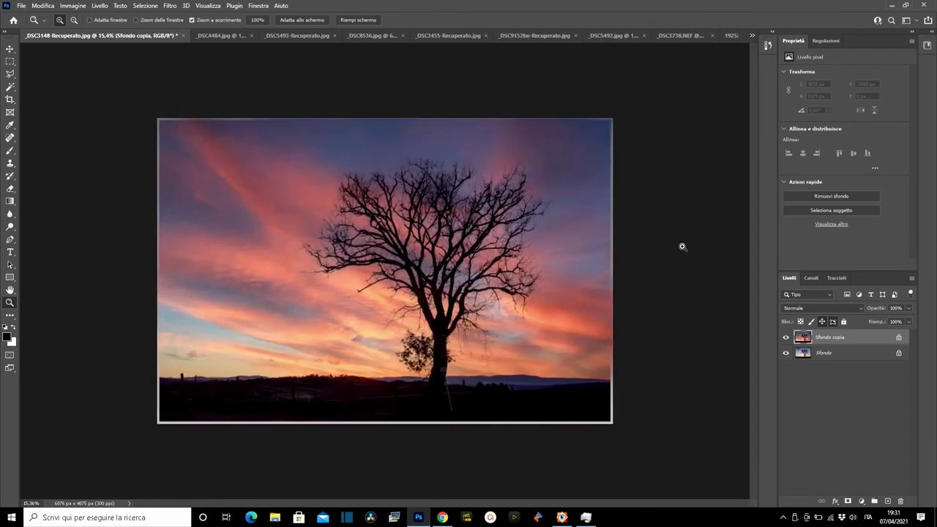
{"action": "left_click_drag", "start_coordinate": [510, 217], "coordinate": [326, 289]}
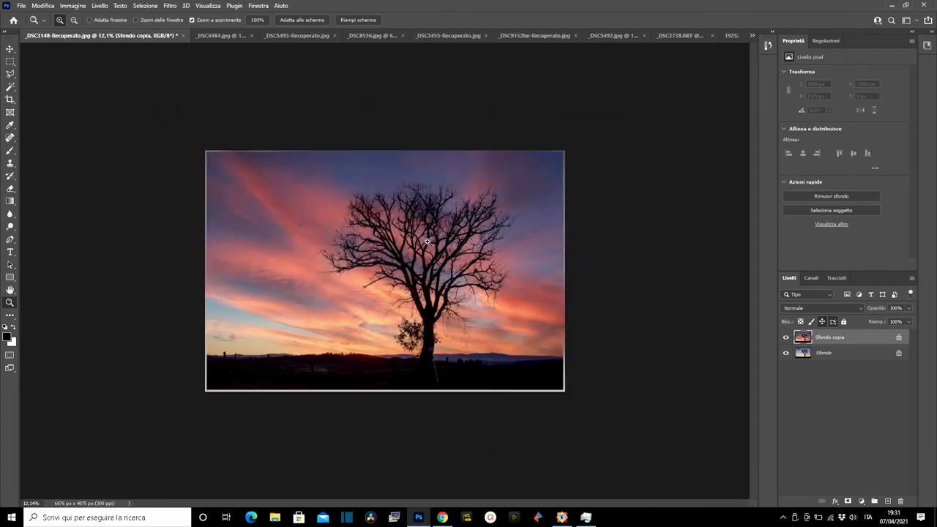
{"action": "left_click_drag", "start_coordinate": [427, 242], "coordinate": [598, 264]}
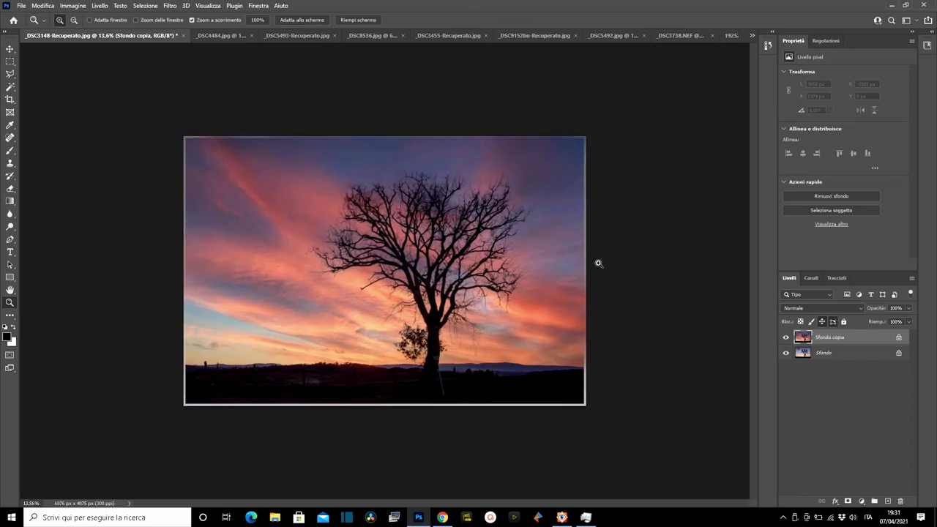
{"action": "left_click", "coordinate": [786, 338]}
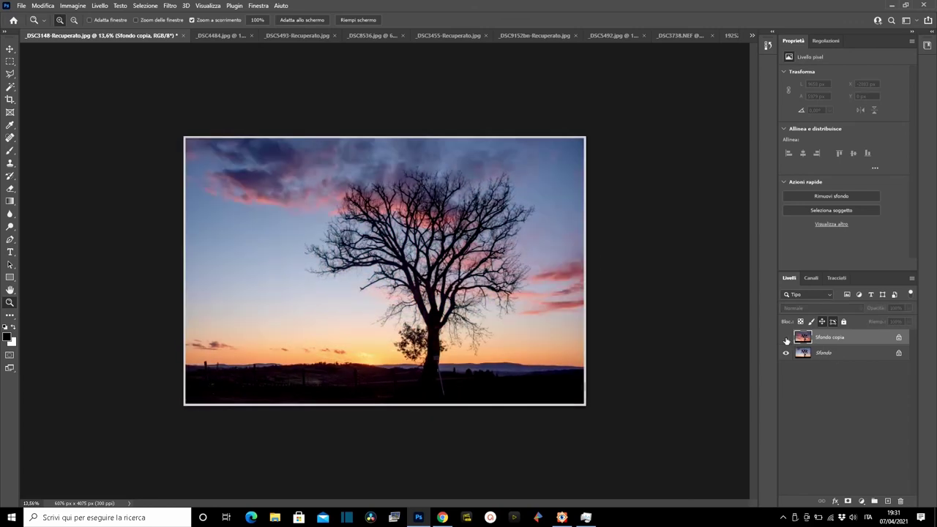
{"action": "left_click", "coordinate": [787, 337]}
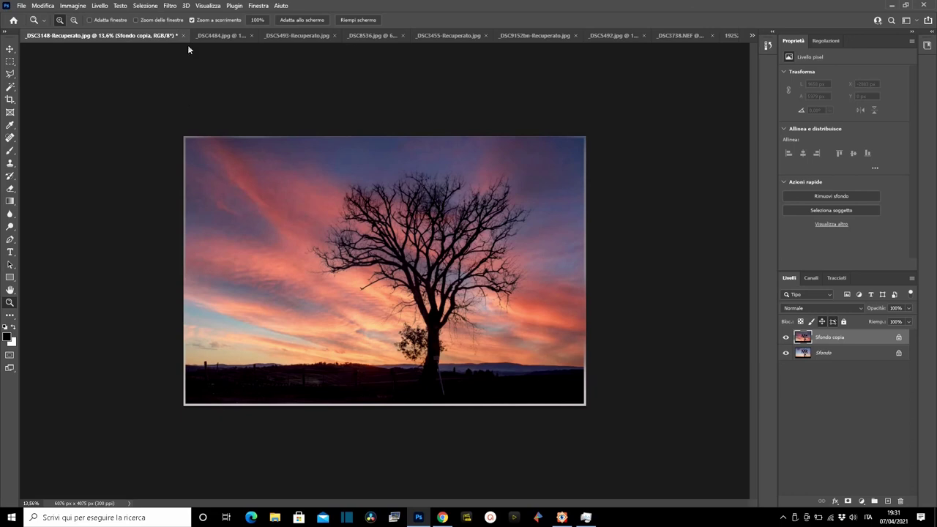
{"action": "left_click", "coordinate": [170, 6]}
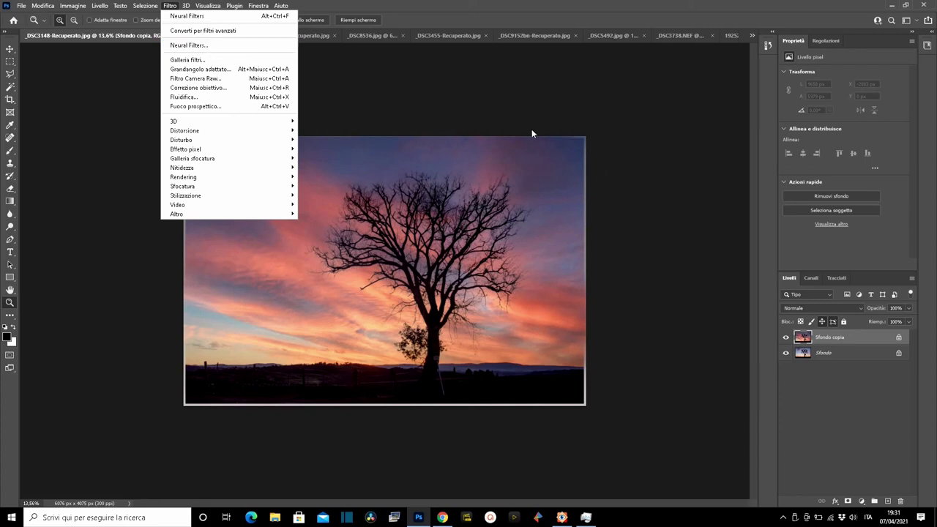
{"action": "left_click", "coordinate": [503, 85]}
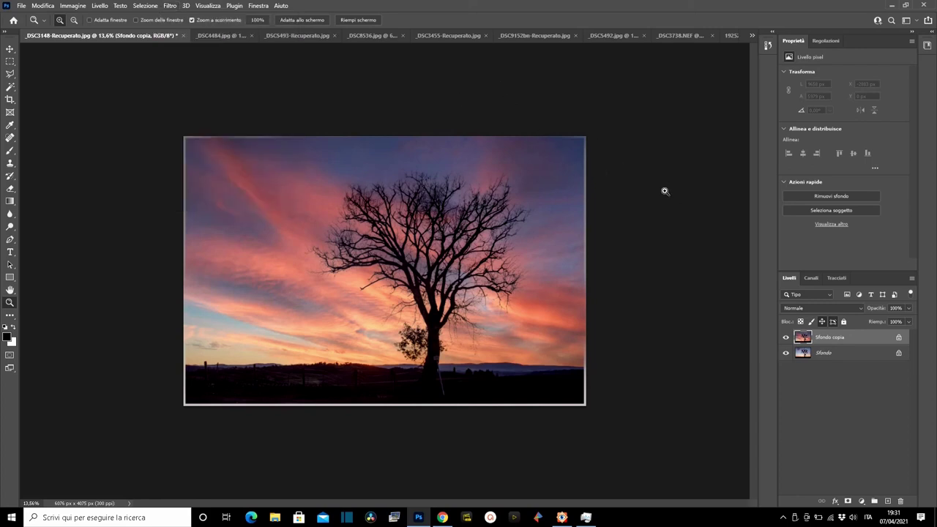